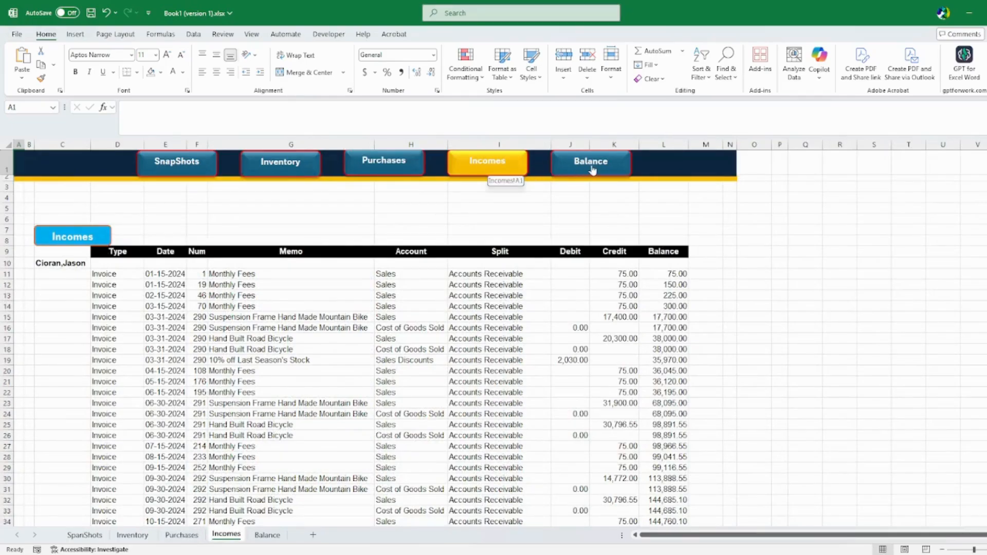
- Examine the finished navigation bar by opening the Balance, Purchases, SnapShots, Inventory and Incomes sheets through its buttons
{"action": "left_click", "coordinate": [591, 167]}
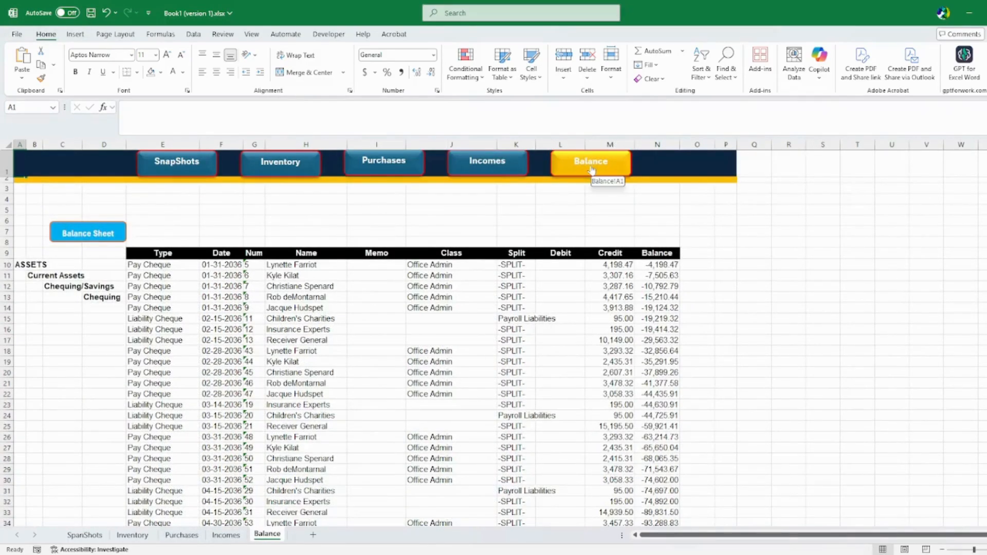
{"action": "left_click", "coordinate": [409, 170]}
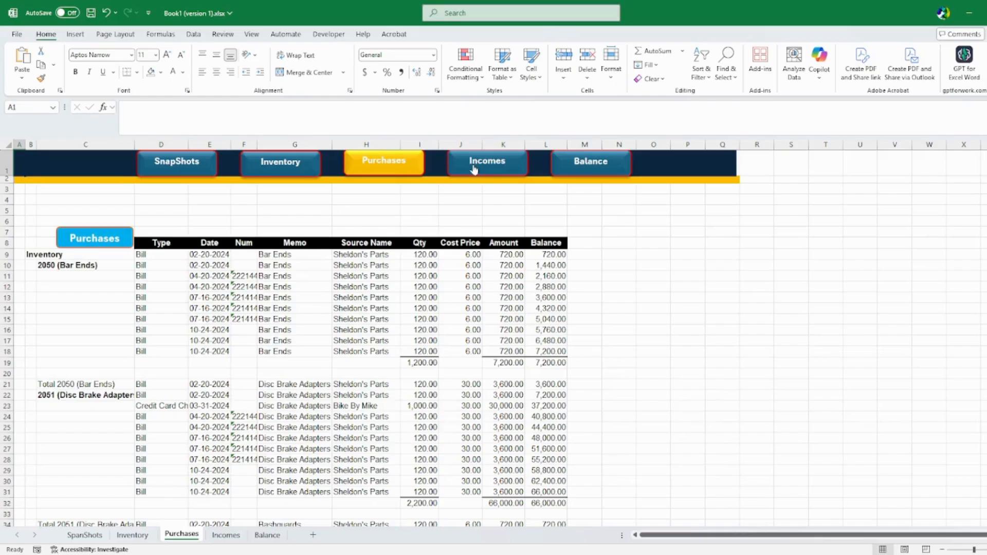
{"action": "left_click", "coordinate": [605, 162]}
{"action": "scroll", "coordinate": [481, 336], "scroll_direction": "down", "scroll_amount": 10}
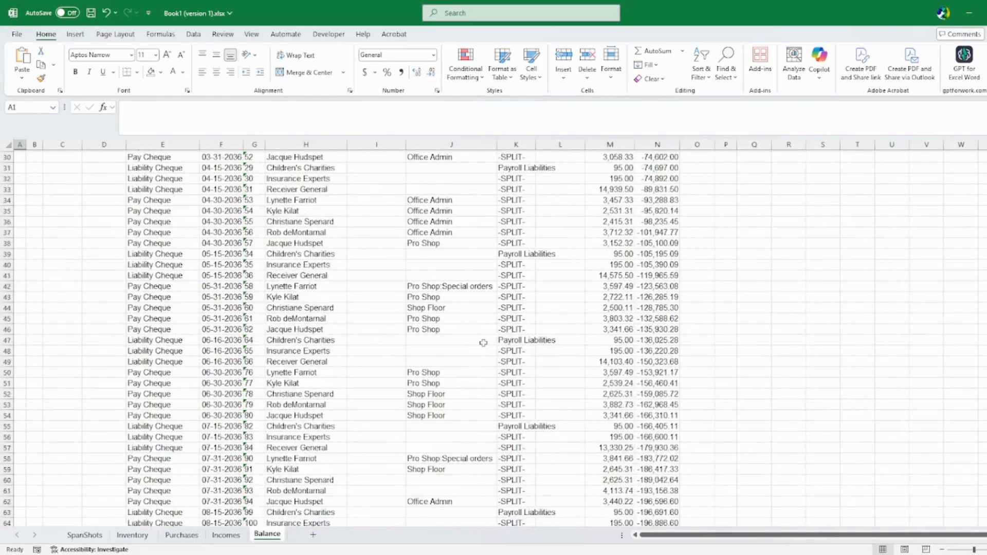
{"action": "scroll", "coordinate": [480, 347], "scroll_direction": "up", "scroll_amount": 10}
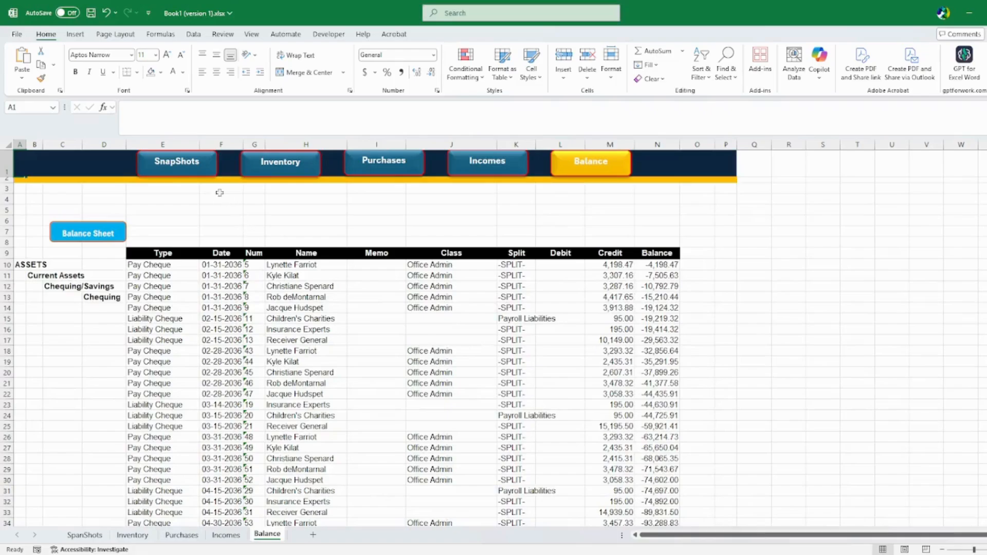
{"action": "left_click", "coordinate": [181, 172]}
{"action": "left_click", "coordinate": [268, 169]}
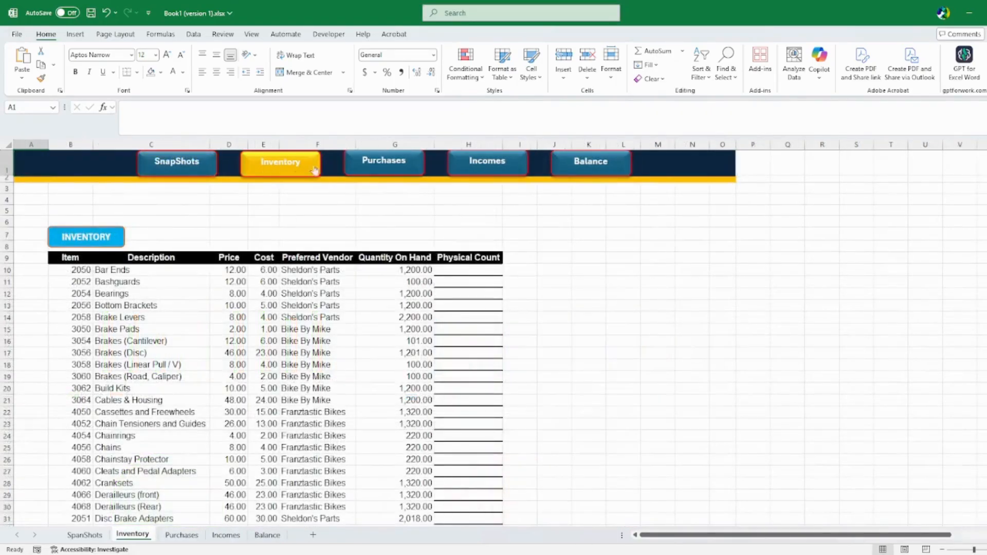
{"action": "left_click", "coordinate": [368, 169]}
{"action": "left_click", "coordinate": [473, 170]}
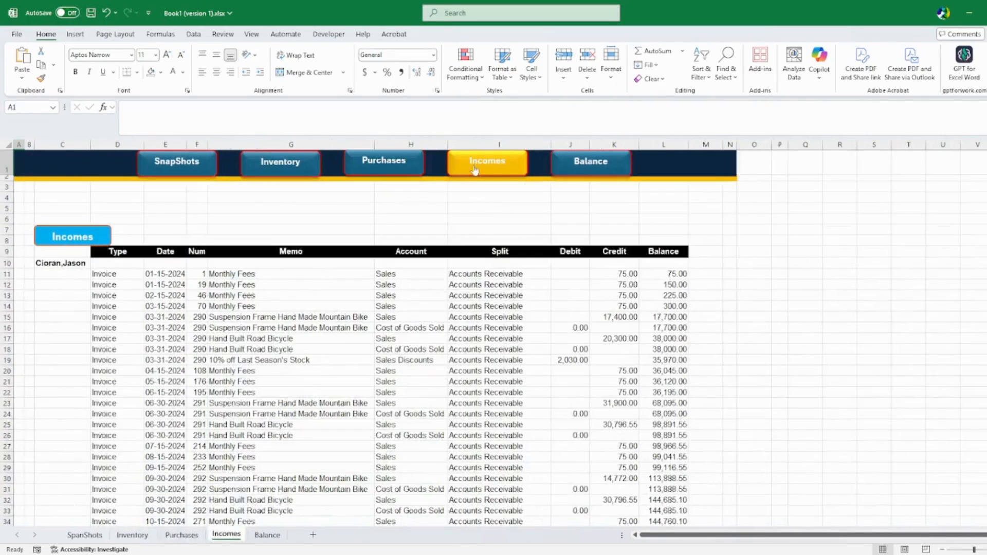
{"action": "left_click", "coordinate": [573, 166]}
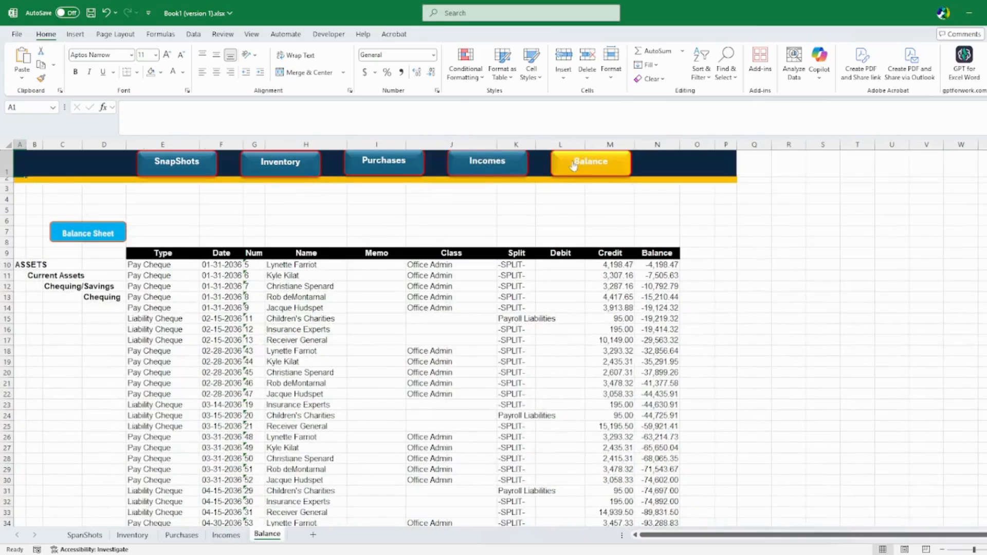
{"action": "left_click", "coordinate": [392, 161]}
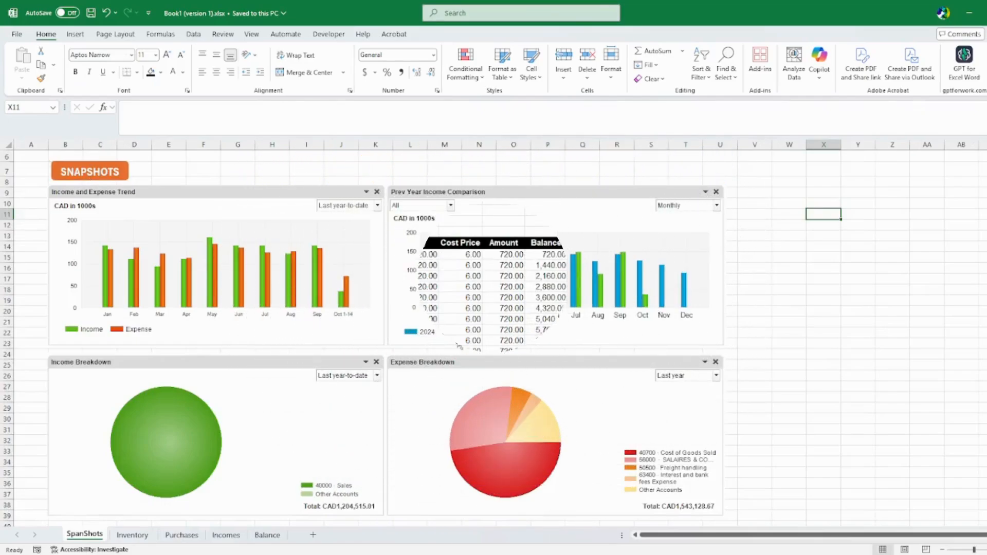
- Look through the SpanShots, Inventory, Purchases, Incomes and Balance sheets before adding navigation, ending on SpanShots
{"action": "scroll", "coordinate": [456, 341], "scroll_direction": "up", "scroll_amount": 2}
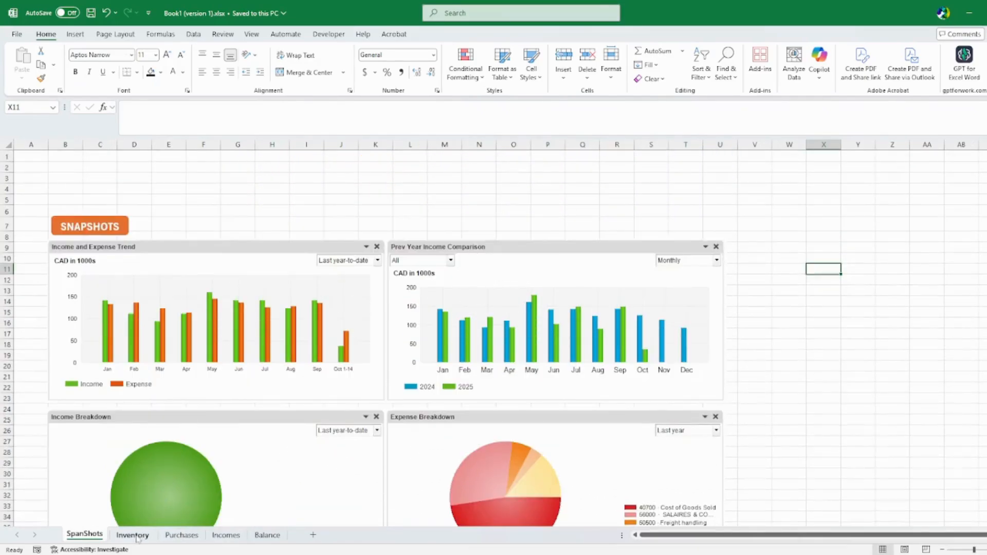
{"action": "left_click", "coordinate": [133, 535]}
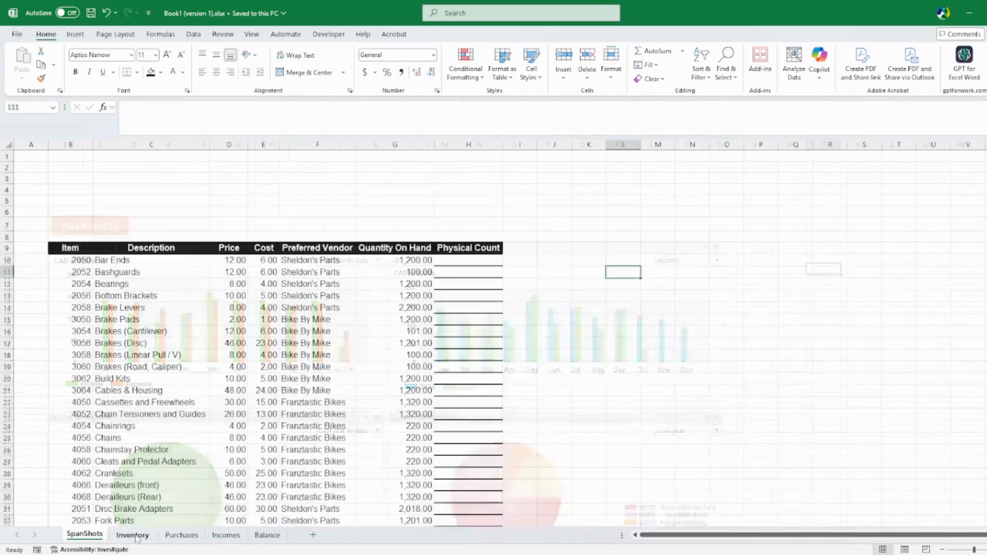
{"action": "left_click", "coordinate": [173, 536]}
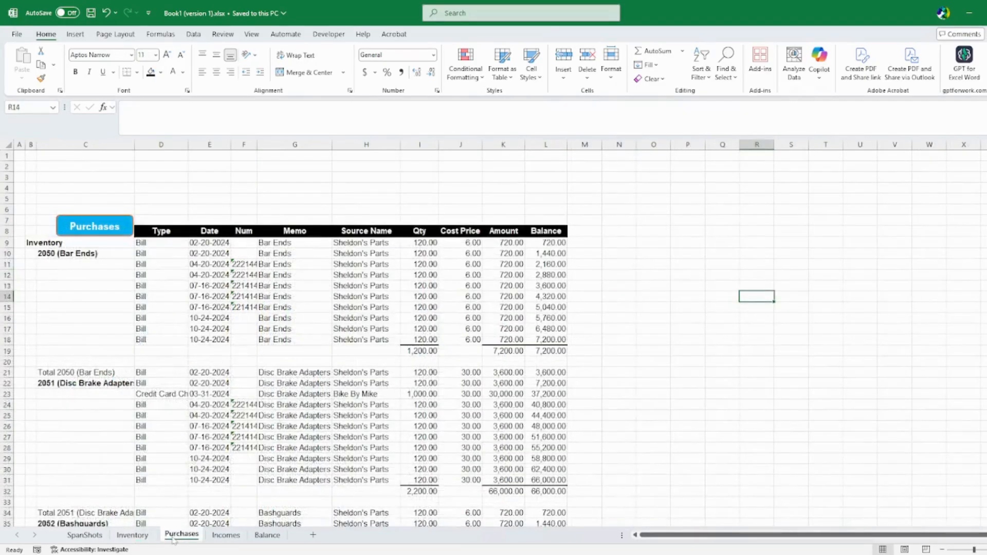
{"action": "left_click", "coordinate": [226, 536]}
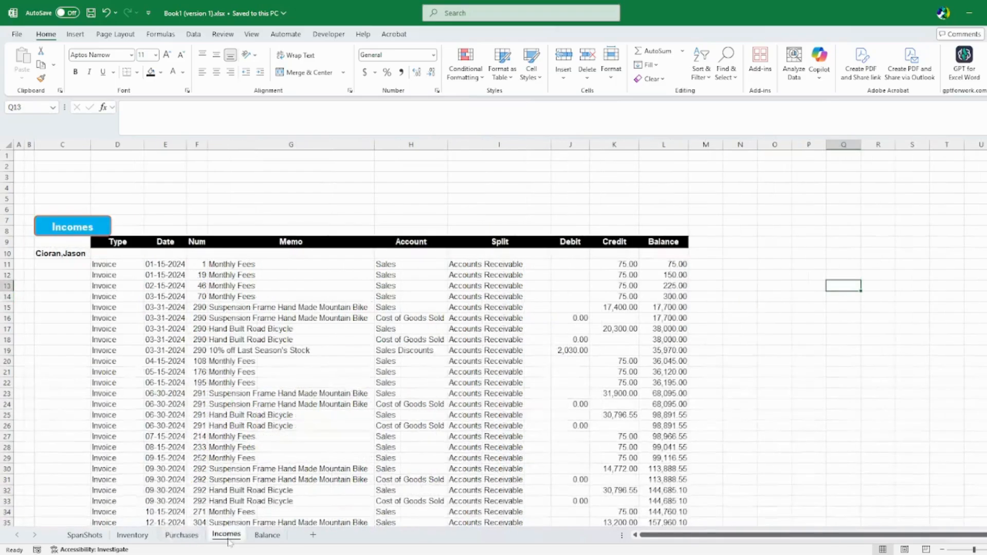
{"action": "left_click", "coordinate": [267, 536]}
{"action": "left_click", "coordinate": [98, 536]}
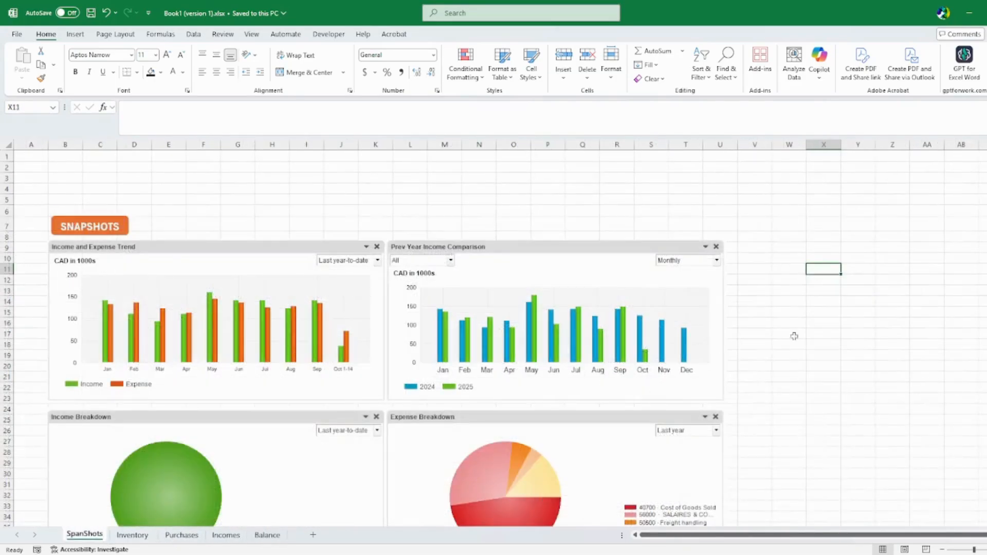
- Increase the height of row 1 on the SpanShots sheet, and check the other four sheets before returning to SpanShots
{"action": "left_click", "coordinate": [853, 246]}
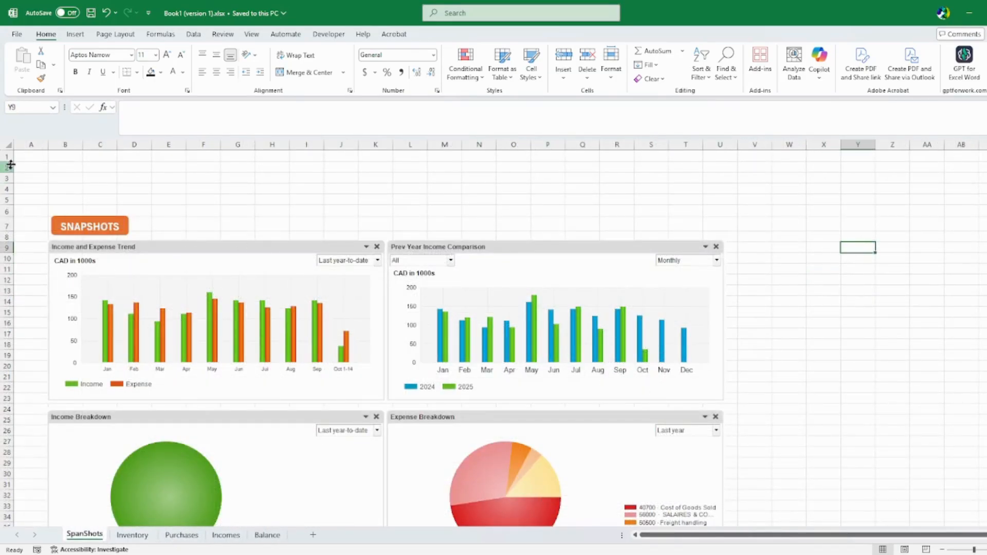
{"action": "left_click_drag", "start_coordinate": [9, 162], "coordinate": [9, 175]}
{"action": "left_click", "coordinate": [132, 535]}
{"action": "left_click", "coordinate": [182, 535]}
{"action": "left_click", "coordinate": [225, 535]}
{"action": "left_click", "coordinate": [267, 535]}
{"action": "left_click", "coordinate": [84, 535]}
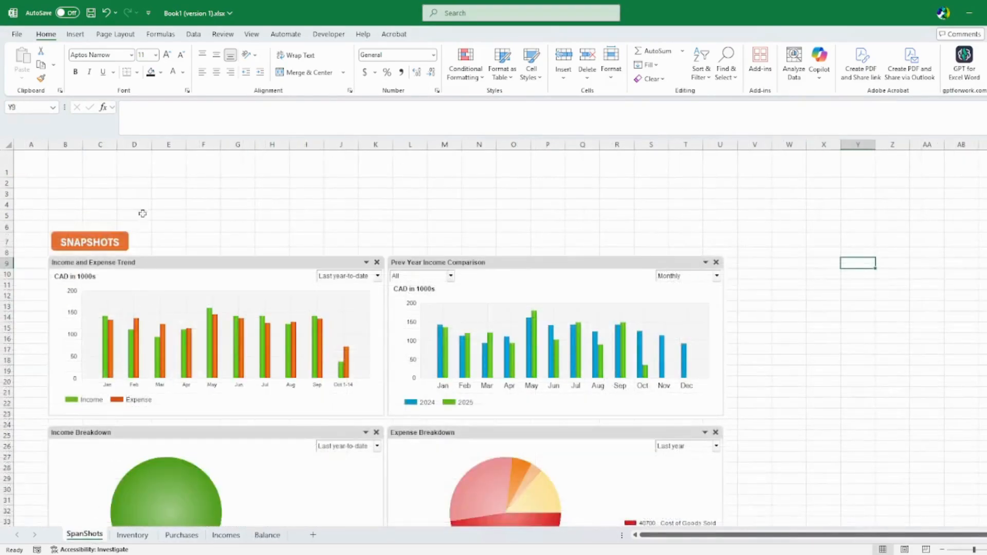
- Draw a rectangle about 1.27 cm high and 38.87 cm wide across row 1, from column A to column W
{"action": "left_click", "coordinate": [75, 34]}
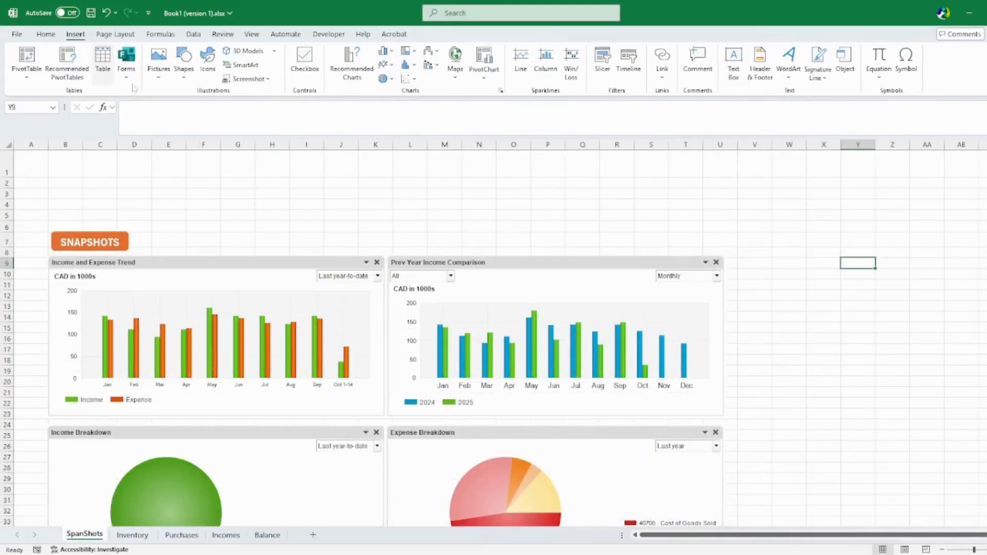
{"action": "left_click", "coordinate": [184, 77]}
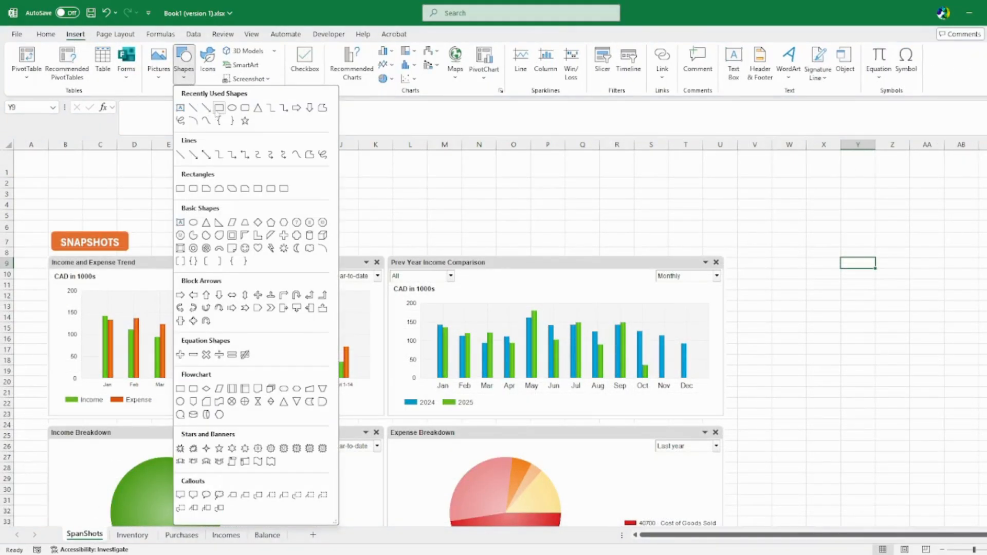
{"action": "left_click", "coordinate": [218, 108]}
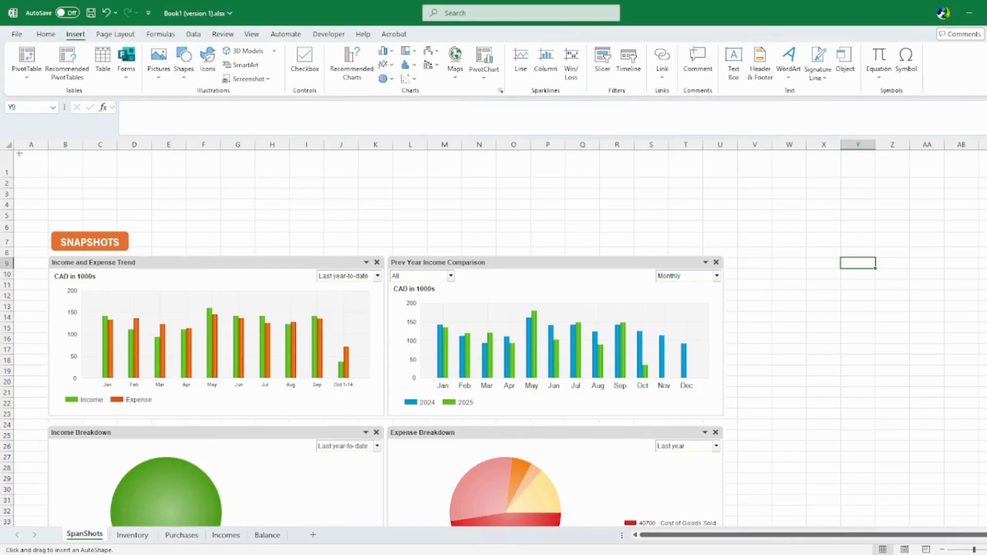
{"action": "left_click_drag", "start_coordinate": [15, 150], "coordinate": [806, 176]}
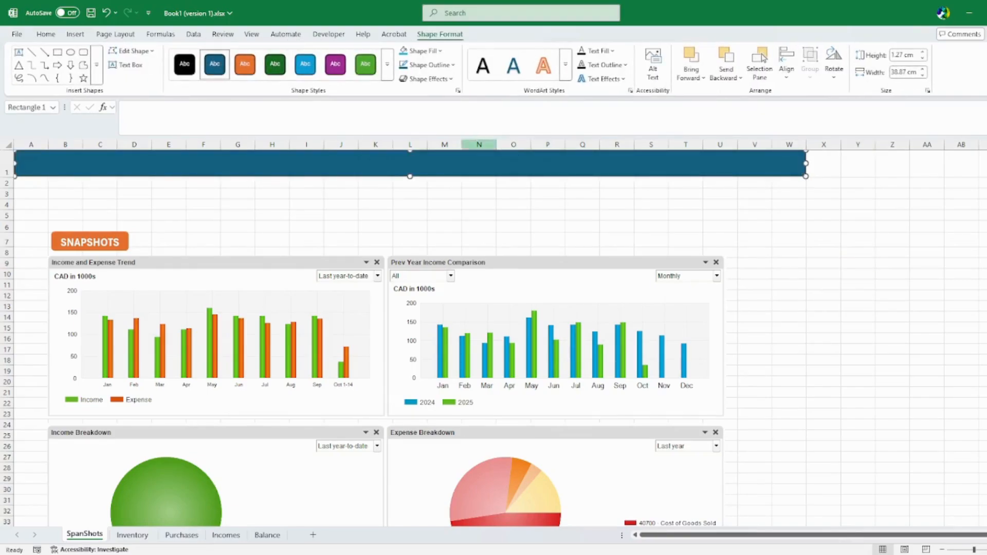
- Fill the header rectangle with the dark navy theme color and remove its outline
{"action": "left_click", "coordinate": [422, 50]}
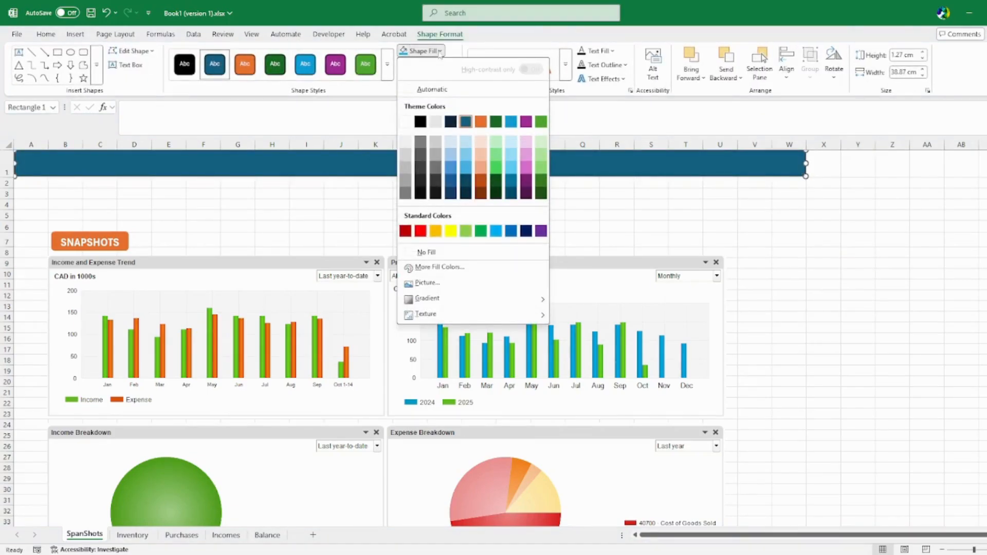
{"action": "left_click", "coordinate": [451, 122]}
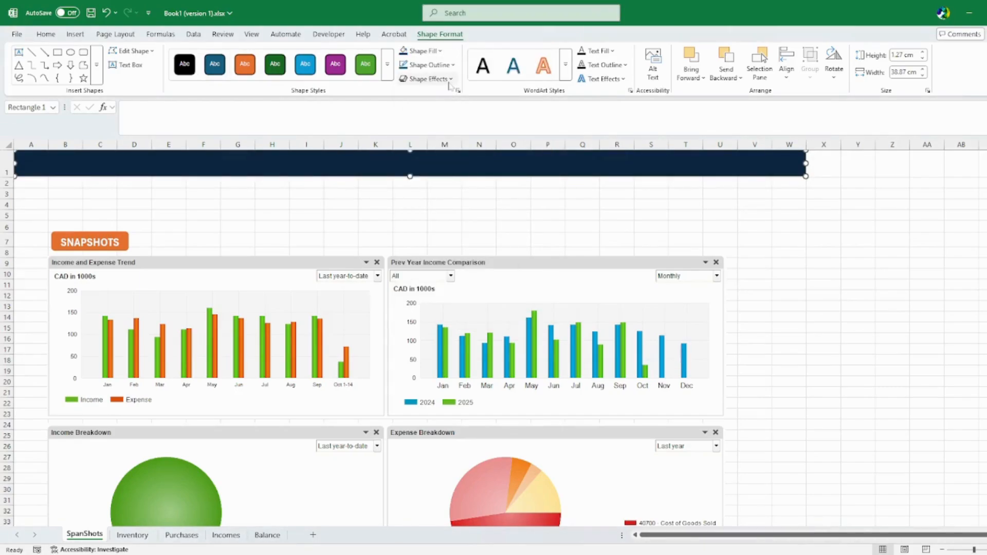
{"action": "left_click", "coordinate": [434, 65]}
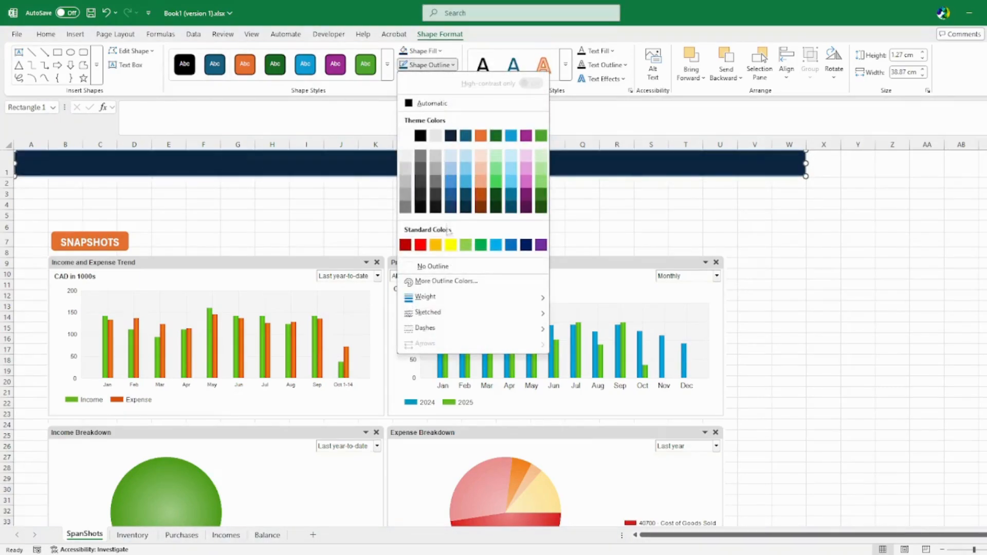
{"action": "left_click", "coordinate": [447, 264]}
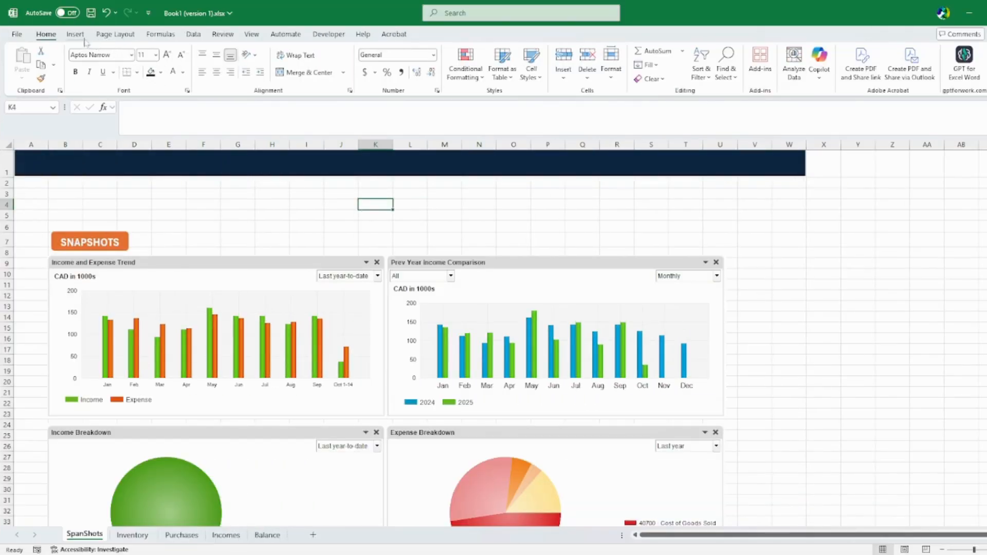
- Draw a rounded rectangle about 1.24 cm high and 3.94 cm wide on the navy bar, over columns D to F
{"action": "left_click", "coordinate": [76, 34]}
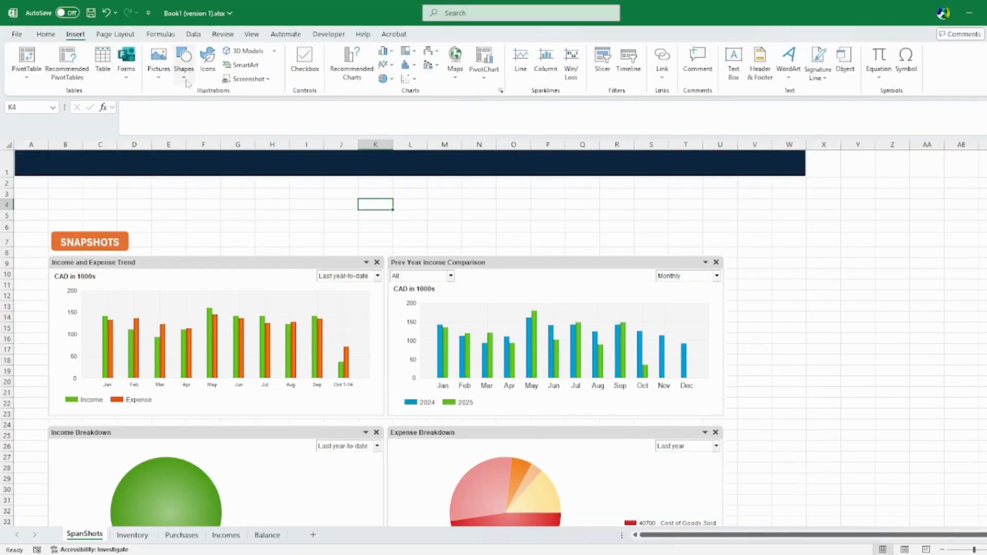
{"action": "left_click", "coordinate": [184, 64]}
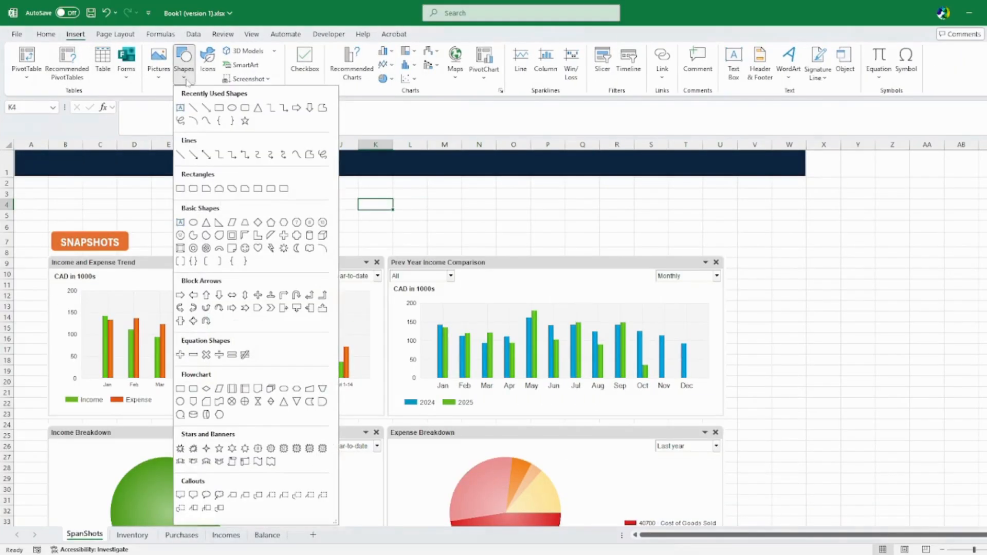
{"action": "left_click", "coordinate": [245, 107]}
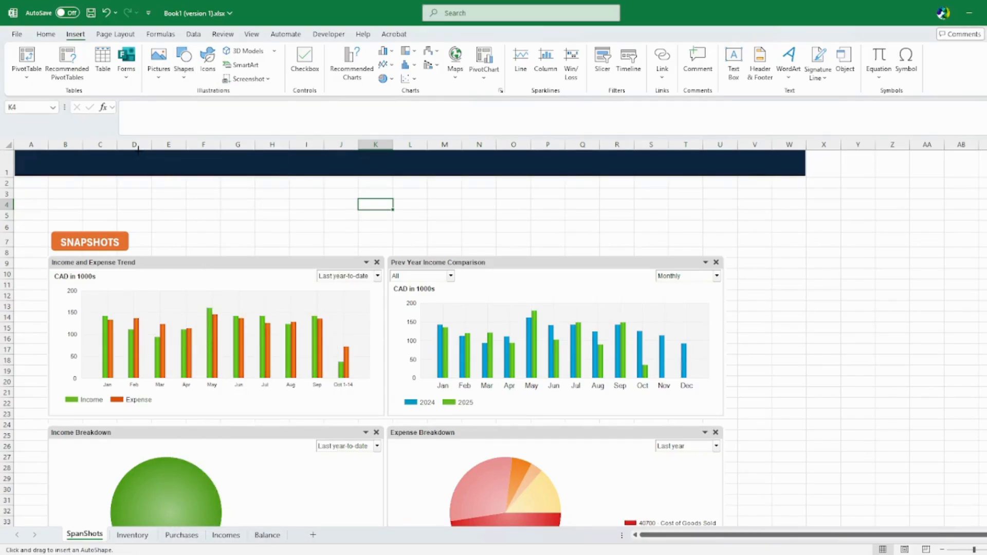
{"action": "left_click_drag", "start_coordinate": [138, 150], "coordinate": [219, 176]}
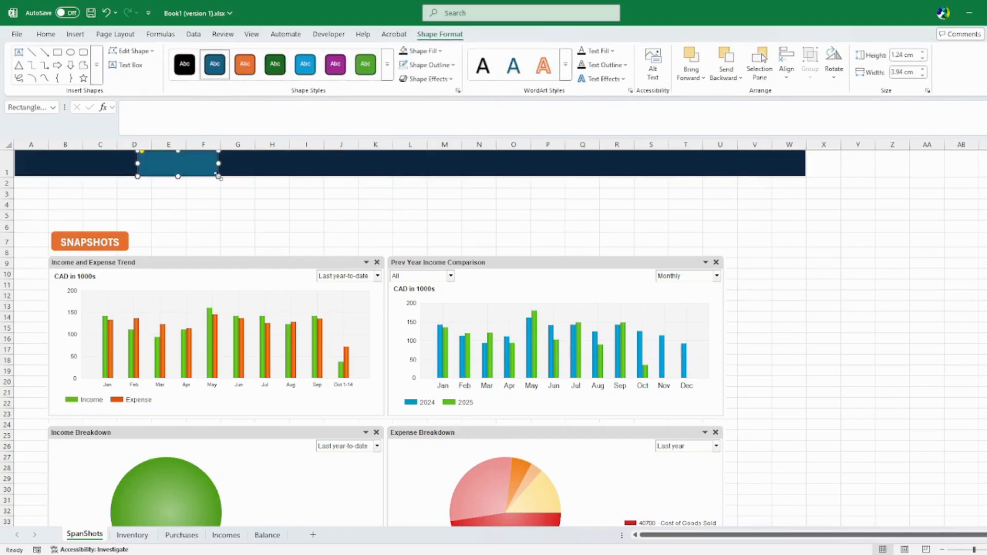
- Fill the rounded rectangle with the dark teal-blue theme color and apply the second preset shape effect in the first row
{"action": "left_click", "coordinate": [432, 51]}
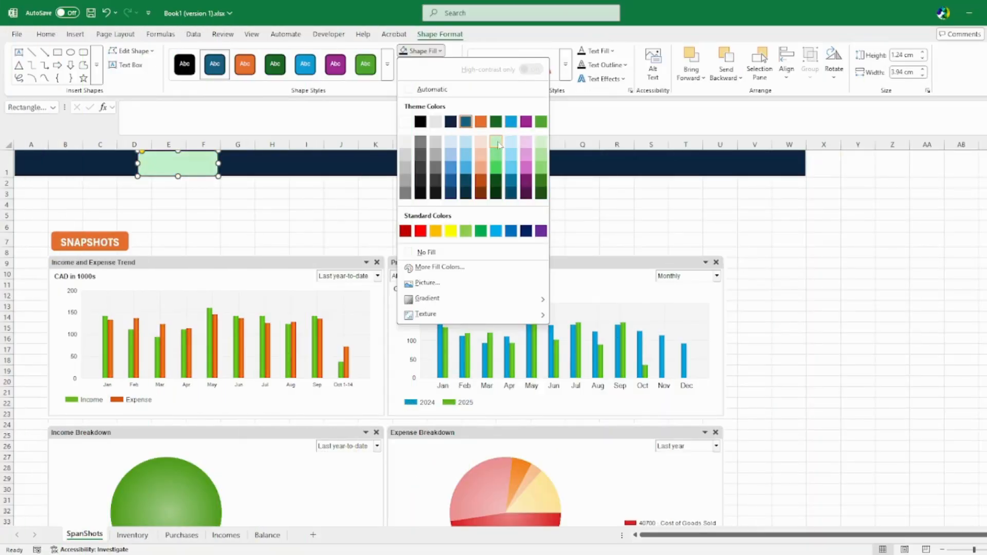
{"action": "left_click", "coordinate": [465, 121]}
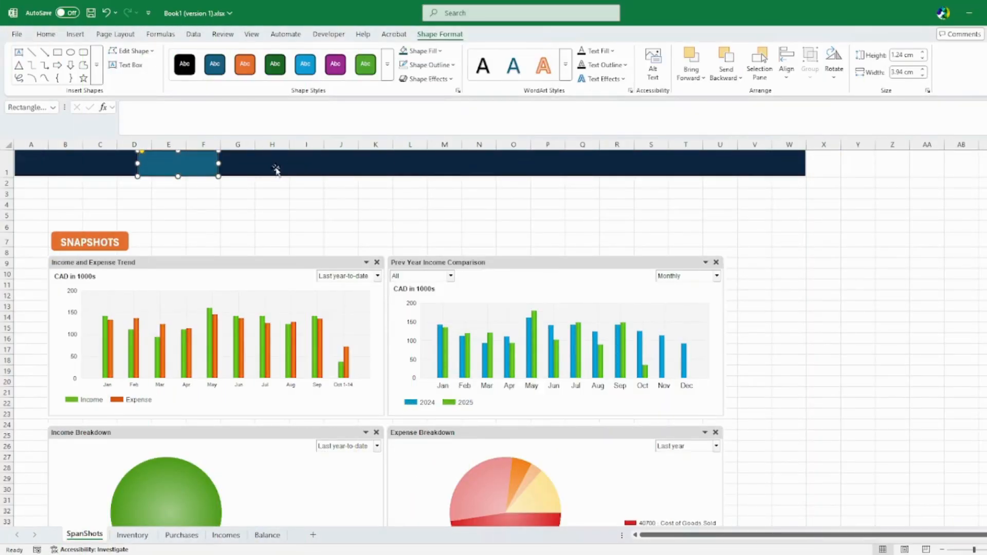
{"action": "left_click", "coordinate": [429, 64]}
{"action": "left_click", "coordinate": [429, 79]}
{"action": "mouse_move", "coordinate": [434, 98]}
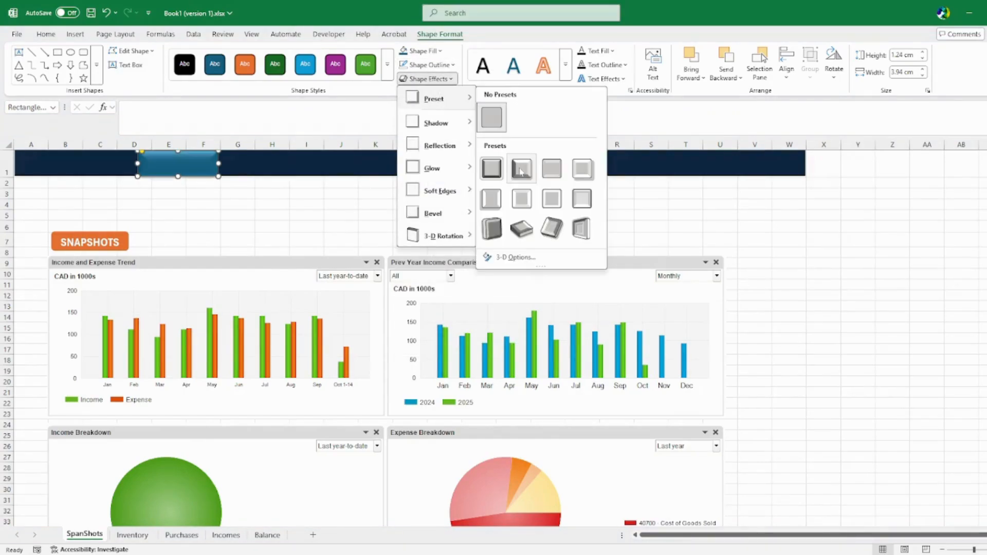
{"action": "left_click", "coordinate": [520, 171]}
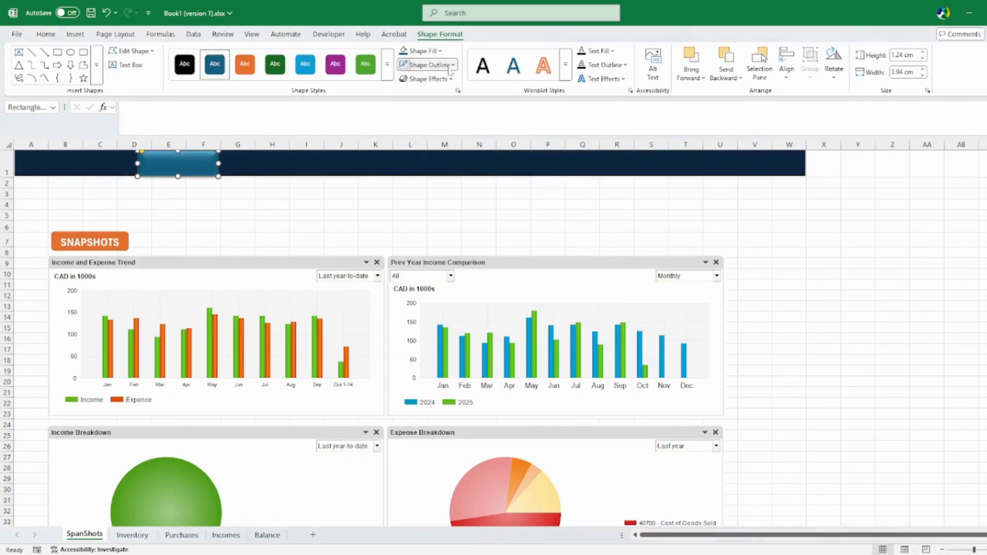
- Give the rounded rectangle a red outline and label it "SnapShots"
{"action": "left_click", "coordinate": [429, 65]}
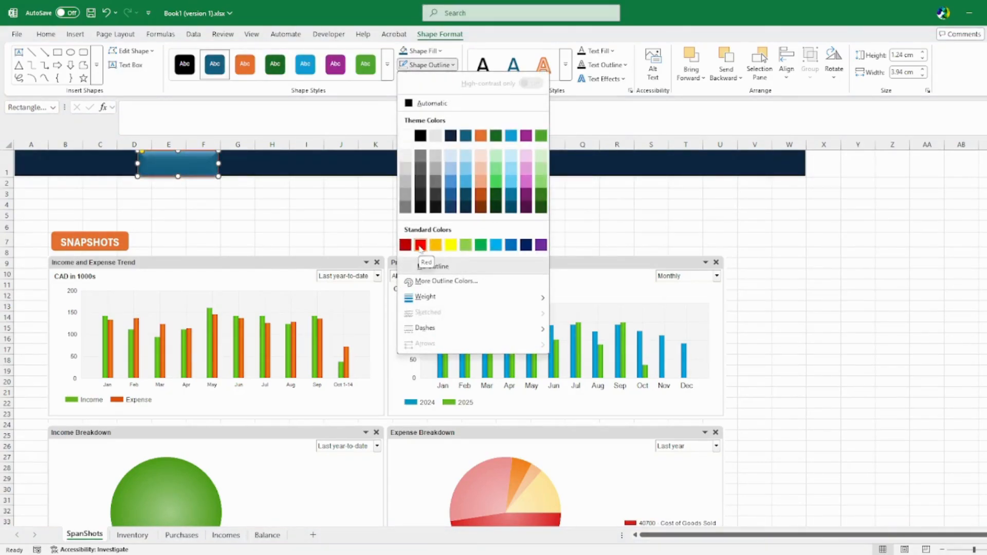
{"action": "left_click", "coordinate": [405, 245]}
{"action": "left_click", "coordinate": [340, 194]}
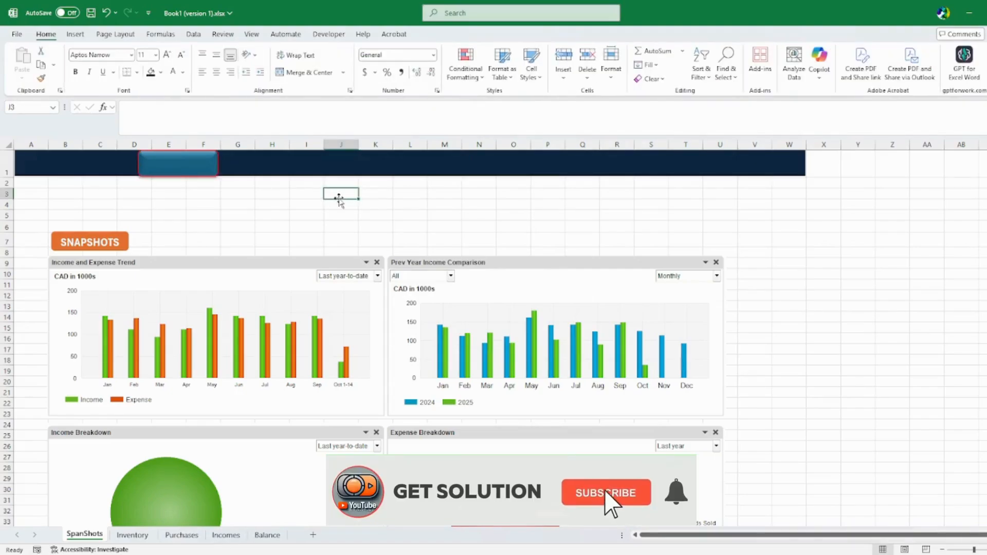
{"action": "left_click", "coordinate": [179, 168]}
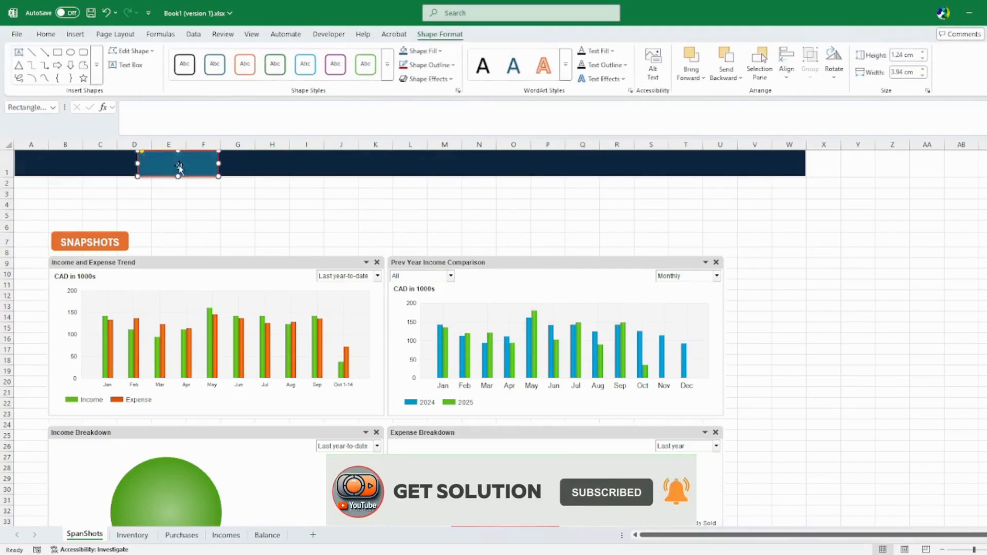
{"action": "type", "text": "SnapShots"}
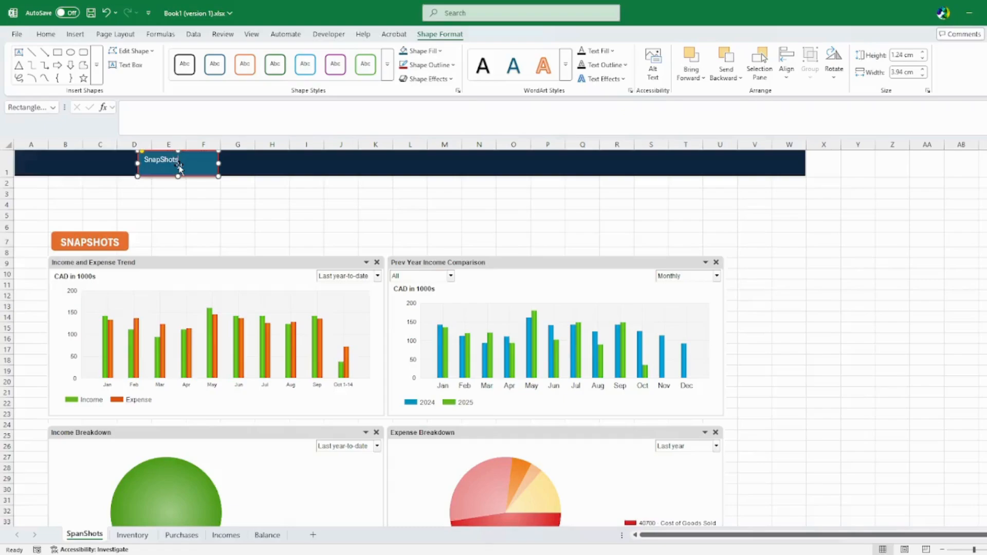
- Format the "SnapShots" label bold, centered and 14 pt, and place four copies of the button along the navy bar
{"action": "double_click", "coordinate": [170, 163]}
{"action": "left_click", "coordinate": [175, 141]}
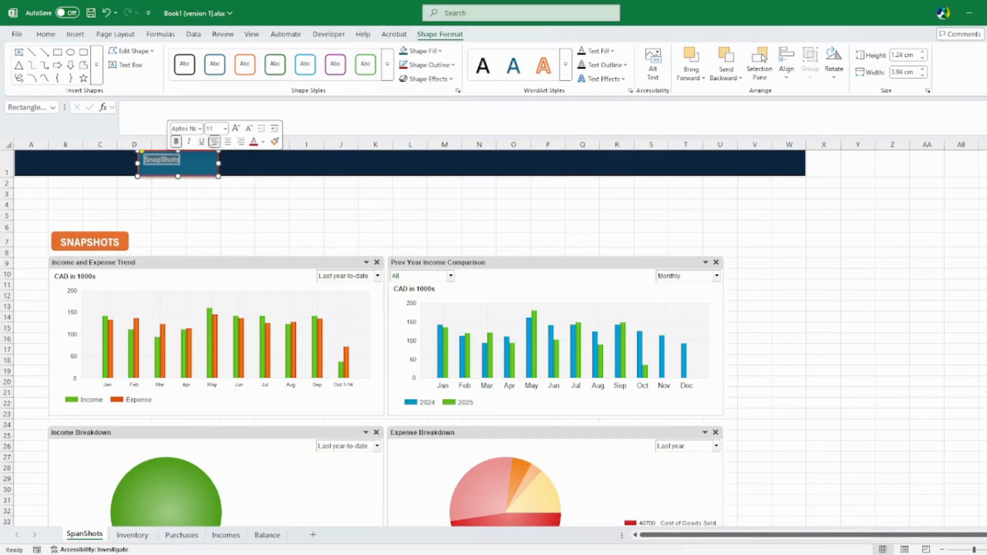
{"action": "left_click", "coordinate": [225, 128]}
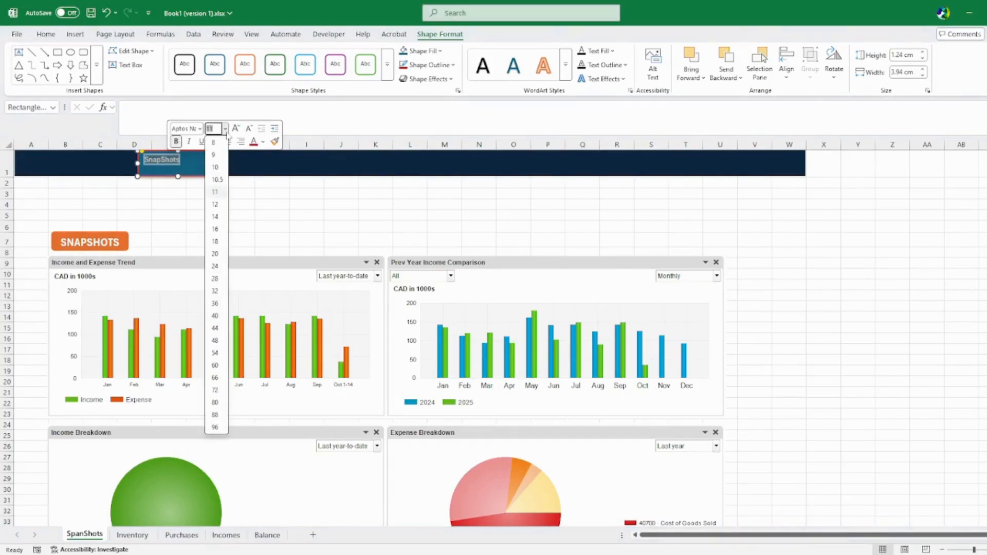
{"action": "left_click", "coordinate": [217, 220]}
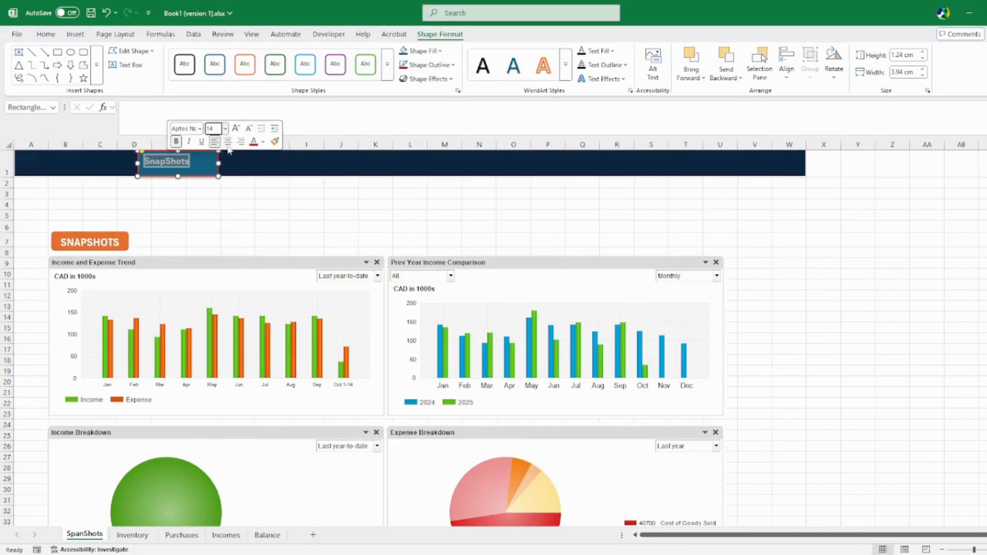
{"action": "left_click", "coordinate": [236, 214]}
{"action": "left_click_drag", "start_coordinate": [213, 165], "coordinate": [625, 163]}
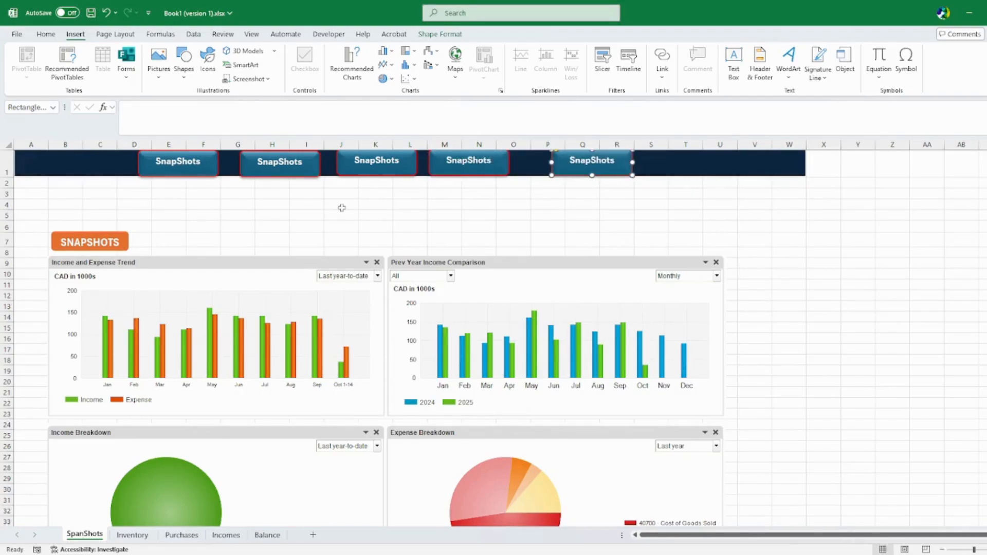
- Shrink row 2 to a thin strip below the navy bar and fill A2:W2 with the standard orange color
{"action": "left_click", "coordinate": [43, 168]}
{"action": "left_click_drag", "start_coordinate": [30, 179], "coordinate": [66, 179]}
{"action": "left_click_drag", "start_coordinate": [67, 179], "coordinate": [795, 179]}
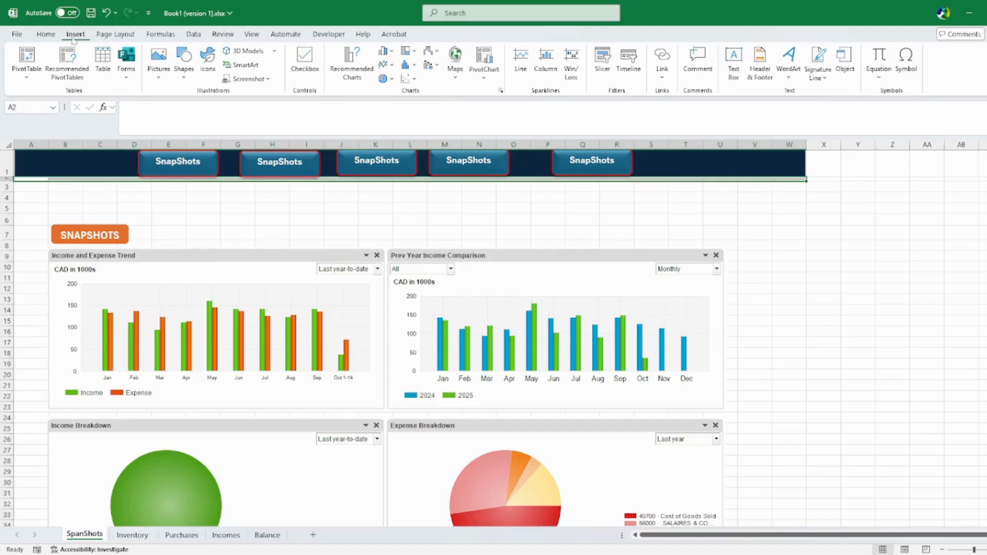
{"action": "left_click", "coordinate": [46, 33]}
{"action": "left_click", "coordinate": [161, 72]}
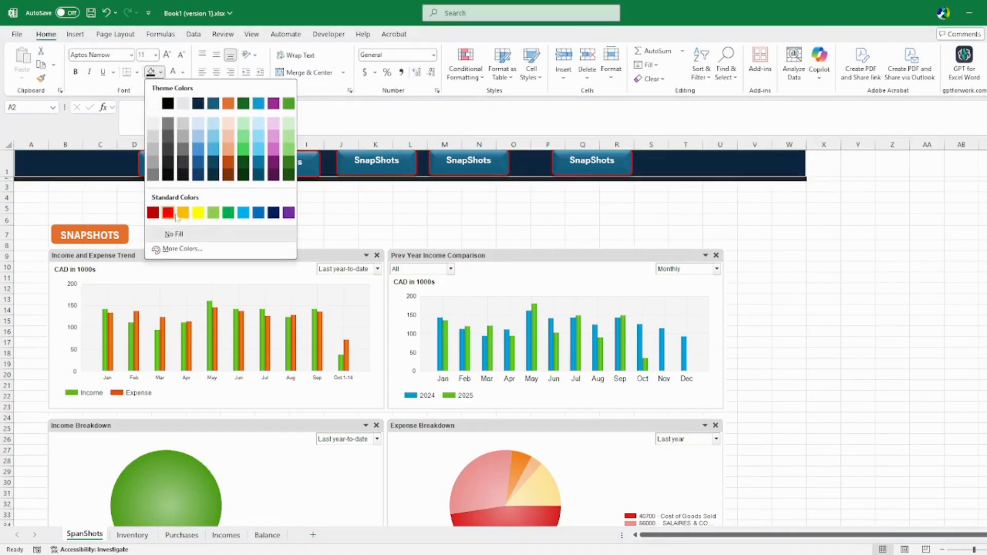
{"action": "left_click", "coordinate": [182, 212]}
{"action": "left_click", "coordinate": [512, 216]}
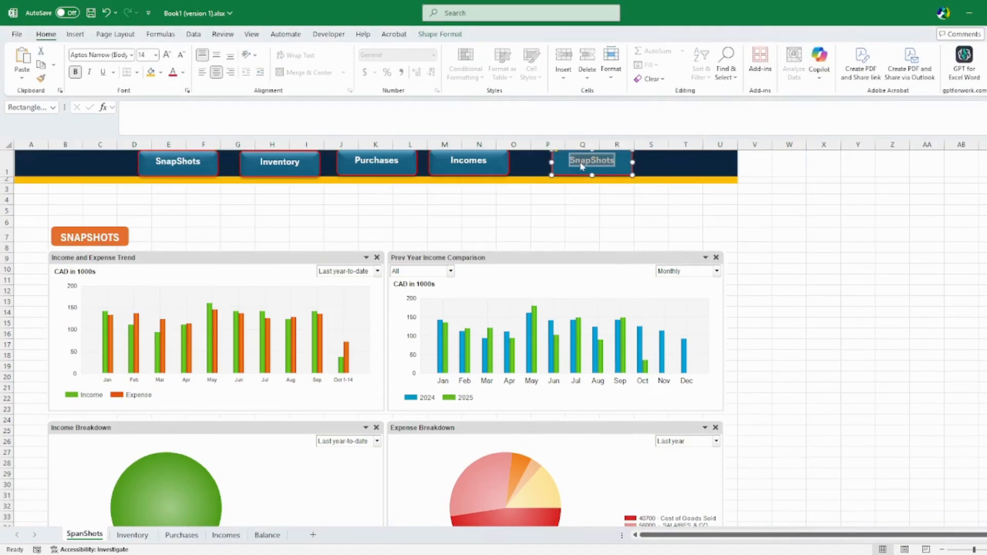
- Relabel the last button on the navy bar, the one over columns P to R, as "Balance"
{"action": "type", "text": "Balance"}
{"action": "left_click", "coordinate": [681, 202]}
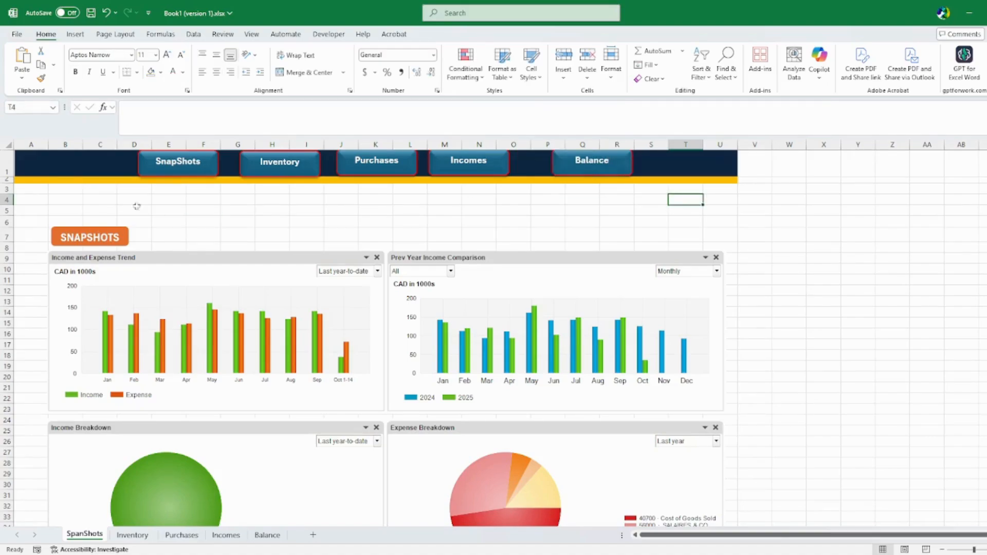
- Select all five navigation buttons and distribute them both horizontally and vertically
{"action": "left_click", "coordinate": [157, 174]}
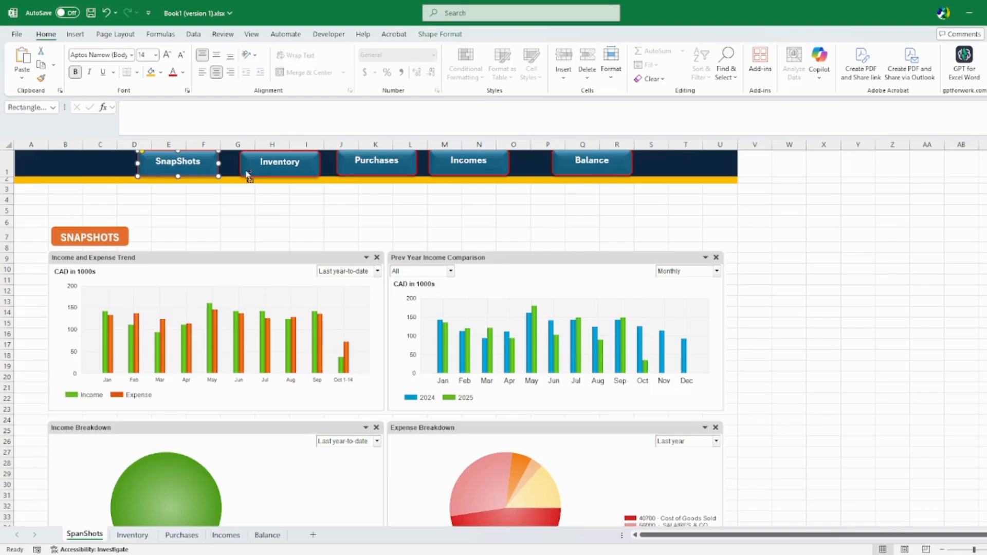
{"action": "left_click", "coordinate": [250, 176], "text": "shift"}
{"action": "left_click", "coordinate": [355, 174], "text": "shift"}
{"action": "left_click", "coordinate": [445, 172], "text": "shift"}
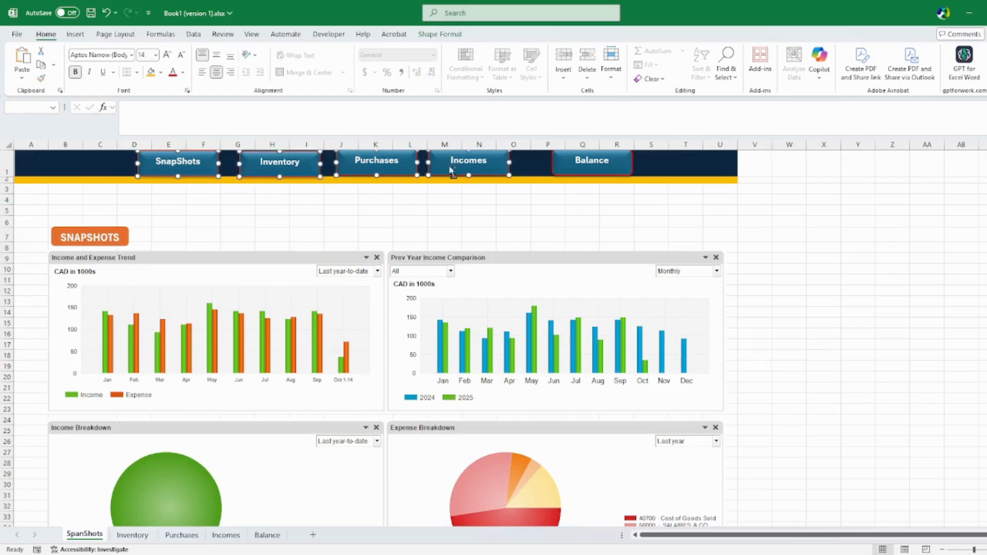
{"action": "left_click", "coordinate": [551, 172], "text": "shift"}
{"action": "left_click", "coordinate": [438, 36]}
{"action": "left_click", "coordinate": [791, 78]}
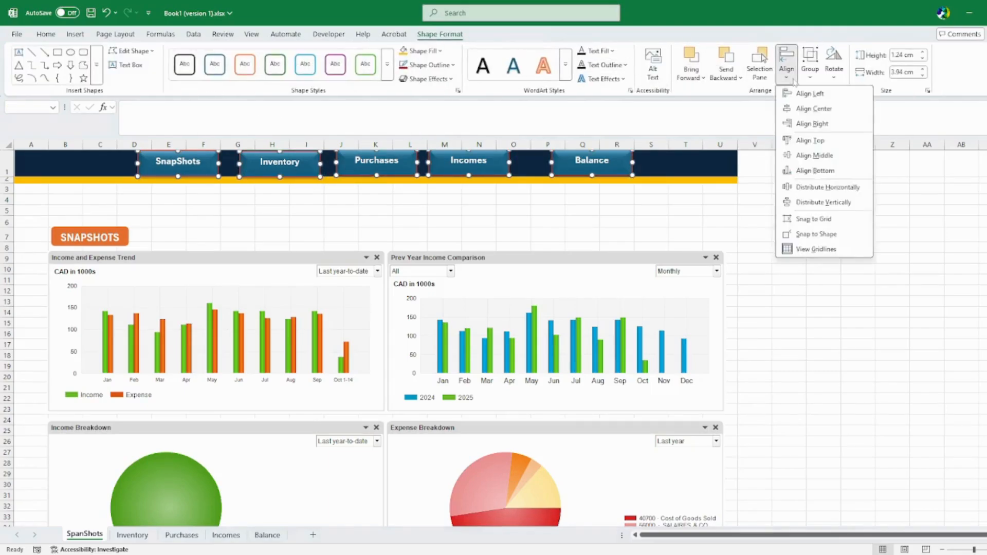
{"action": "left_click", "coordinate": [817, 188]}
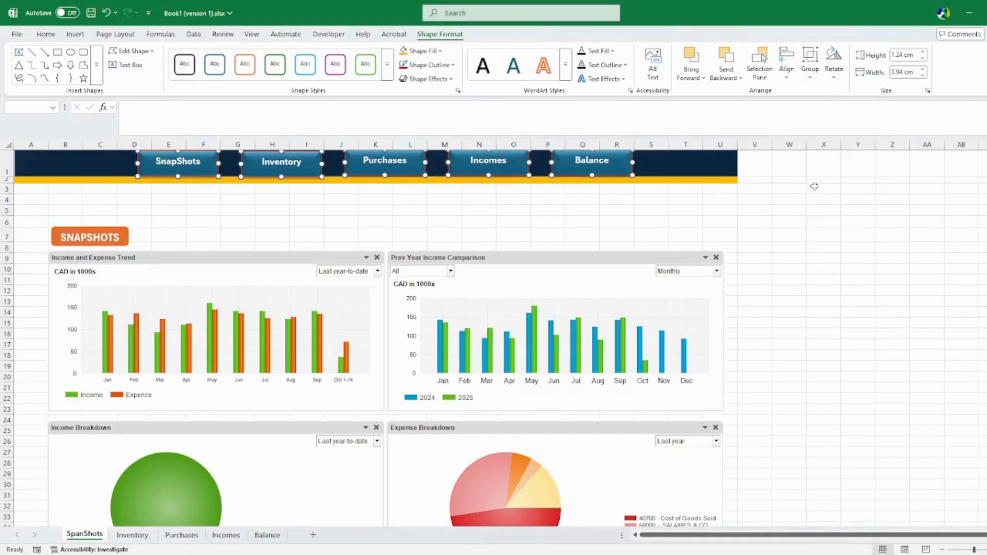
{"action": "left_click", "coordinate": [786, 65]}
{"action": "left_click", "coordinate": [803, 203]}
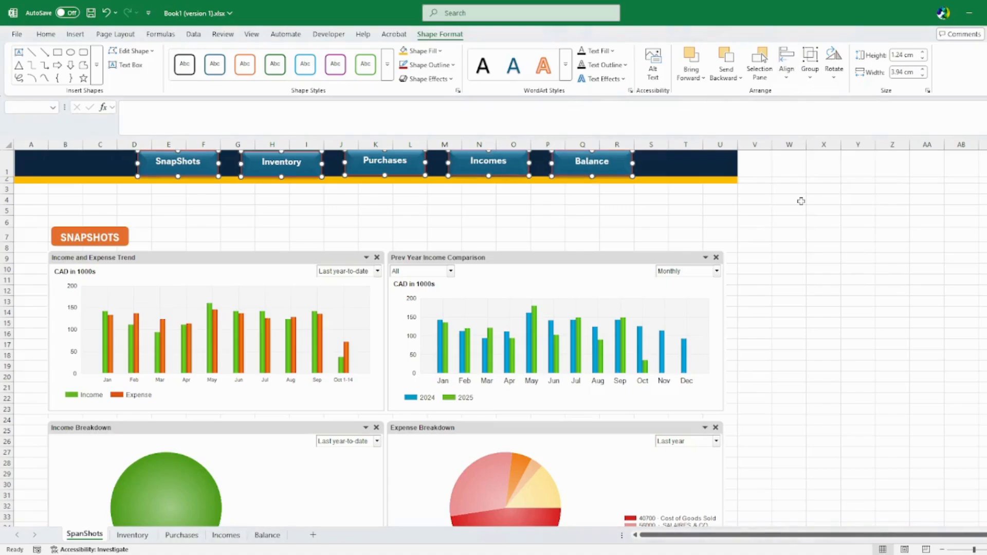
{"action": "left_click", "coordinate": [319, 206]}
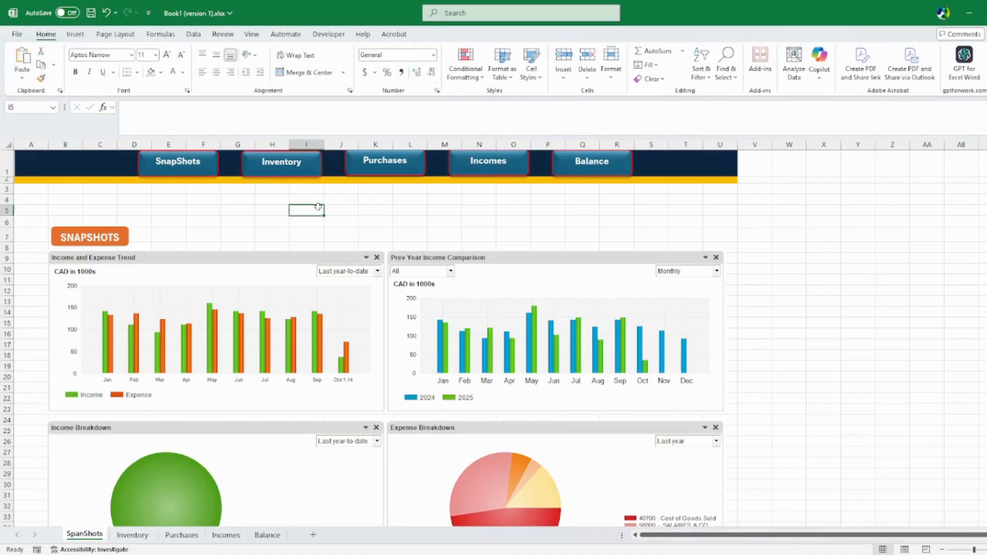
- Link the SnapShots button to cell A1 of the SpanShots sheet in this workbook
{"action": "right_click", "coordinate": [198, 167]}
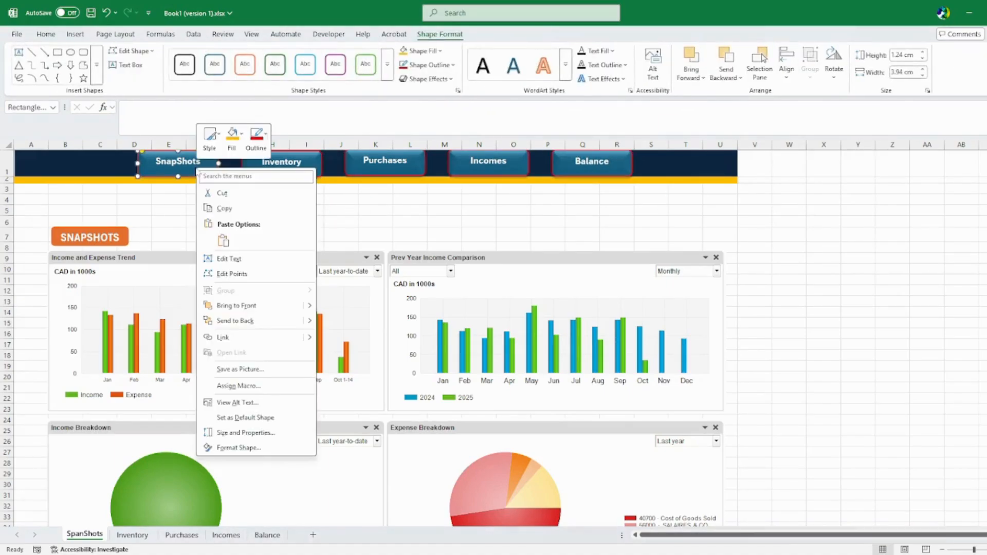
{"action": "left_click", "coordinate": [238, 336]}
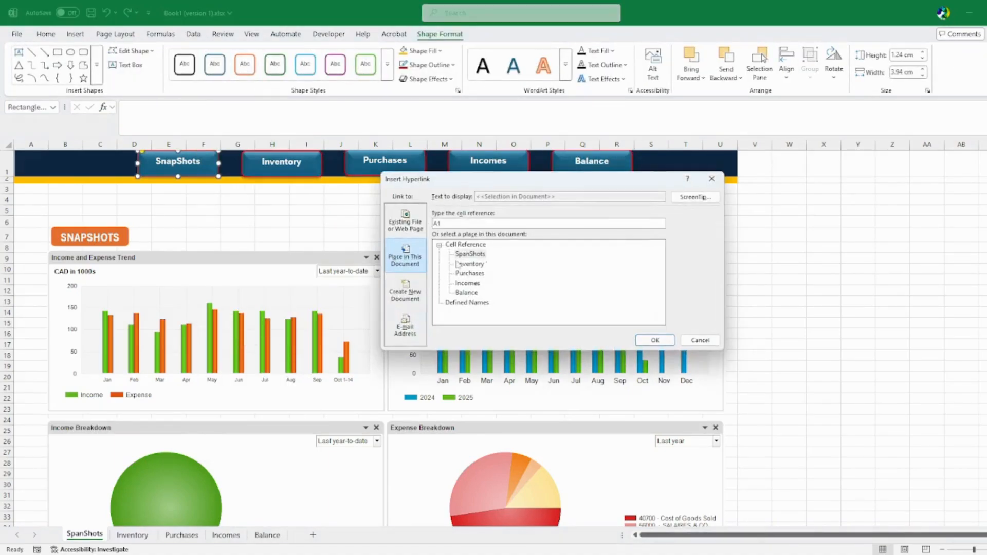
{"action": "left_click", "coordinate": [468, 253]}
{"action": "left_click", "coordinate": [655, 341]}
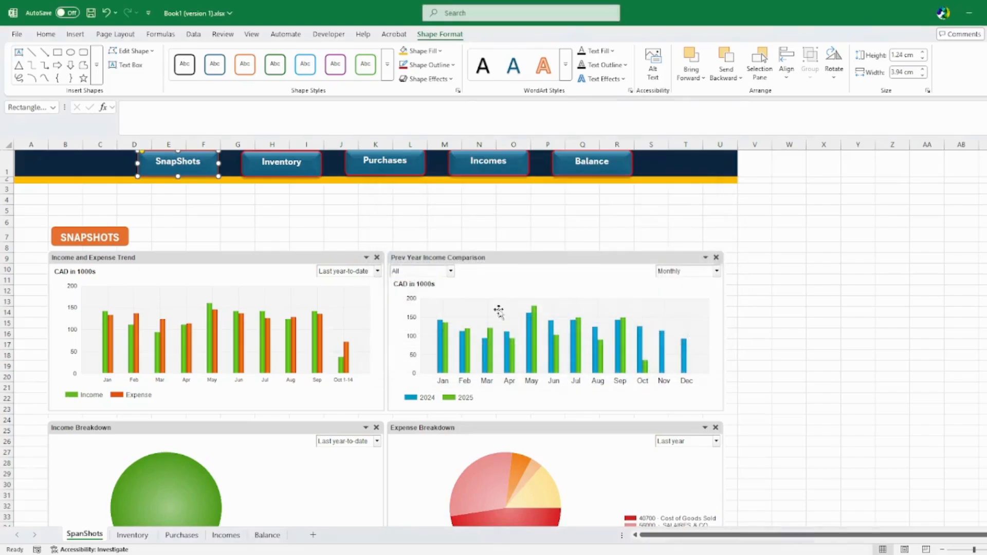
- Link the Inventory button to cell A1 of the Inventory sheet in this workbook
{"action": "right_click", "coordinate": [282, 167]}
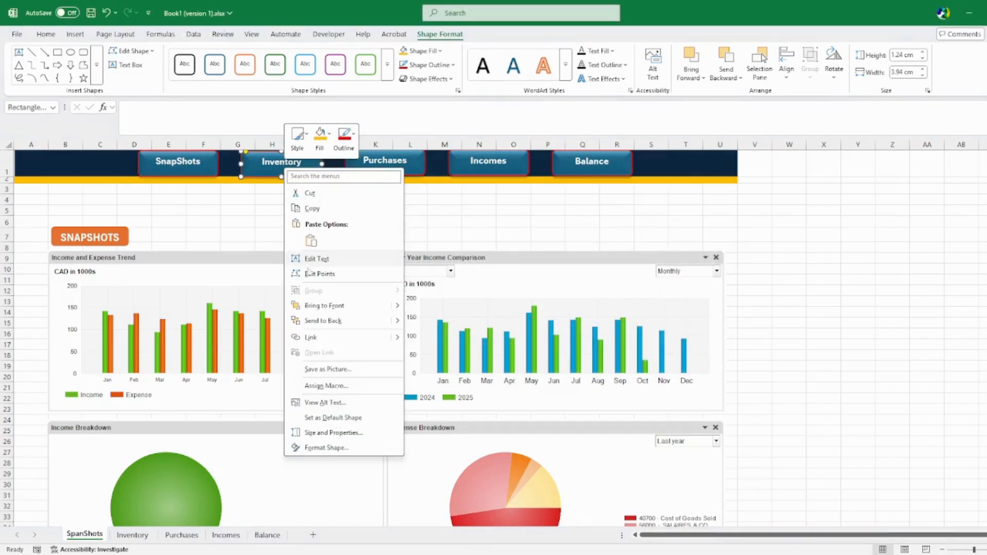
{"action": "left_click", "coordinate": [329, 337]}
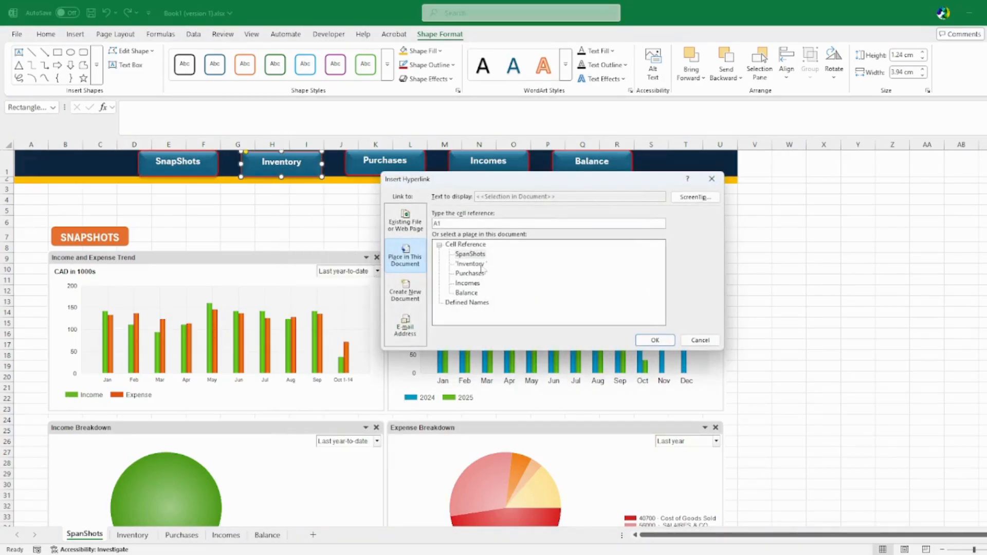
{"action": "left_click", "coordinate": [478, 264]}
{"action": "left_click", "coordinate": [655, 341]}
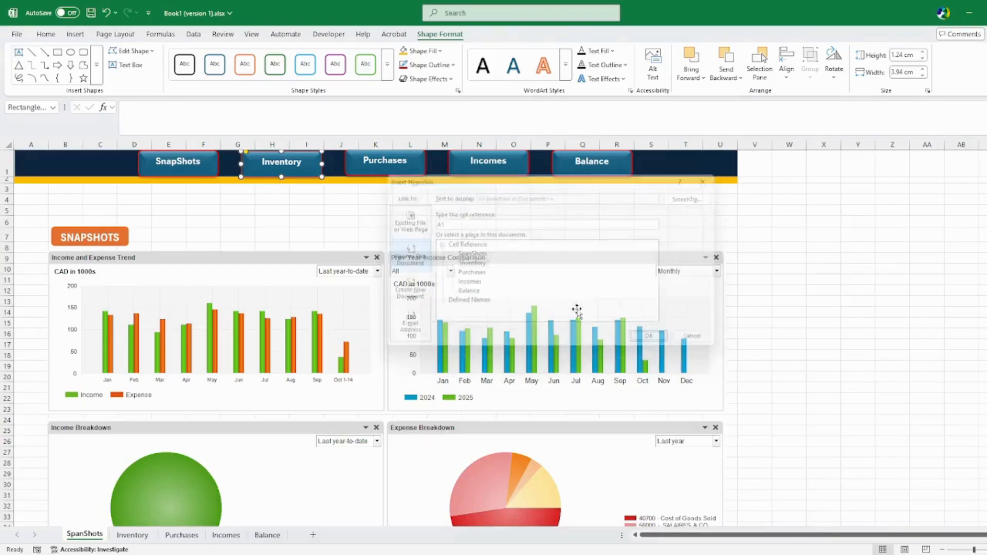
- Link the Purchases button to cell A1 of the Purchases sheet in this workbook
{"action": "left_click", "coordinate": [394, 169]}
{"action": "right_click", "coordinate": [393, 170]}
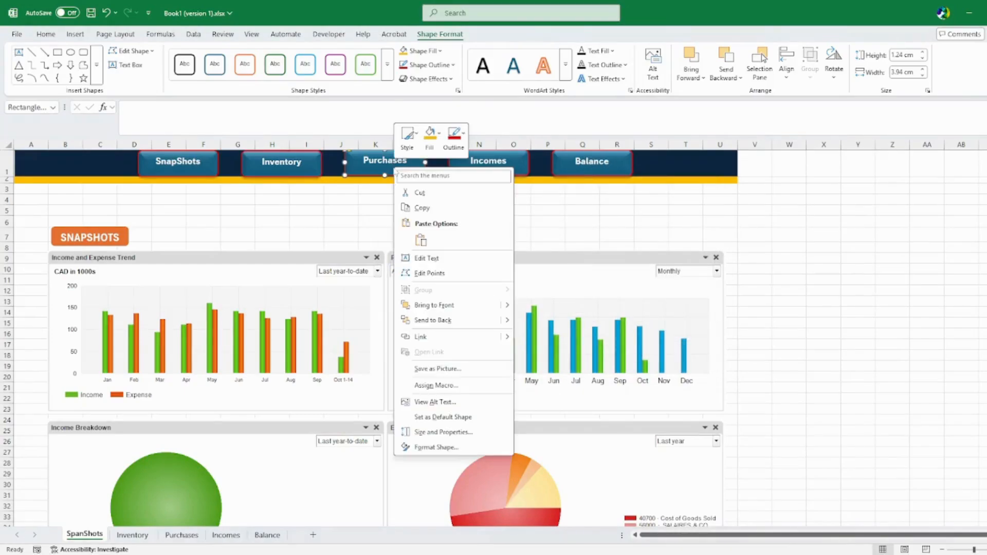
{"action": "left_click", "coordinate": [431, 337]}
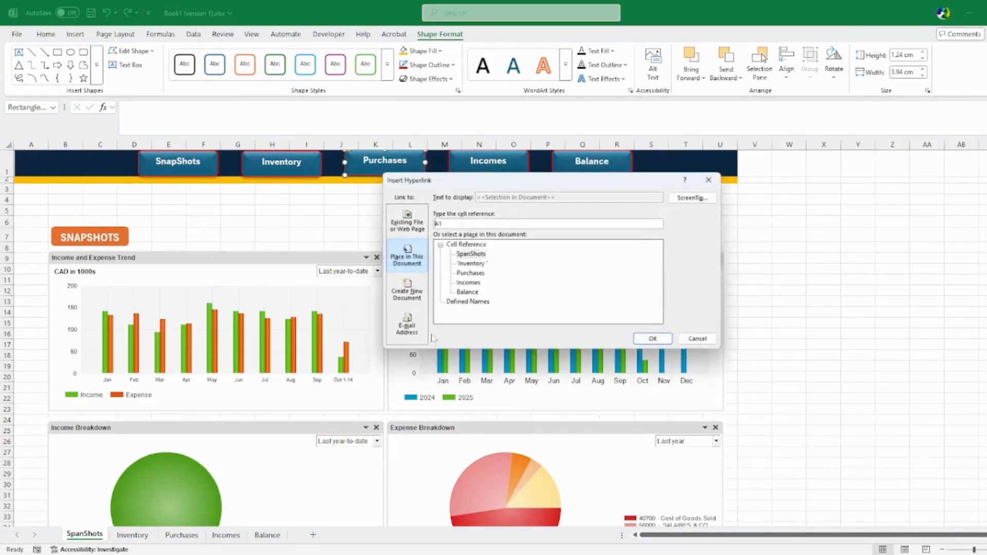
{"action": "left_click", "coordinate": [481, 275]}
{"action": "left_click", "coordinate": [655, 340]}
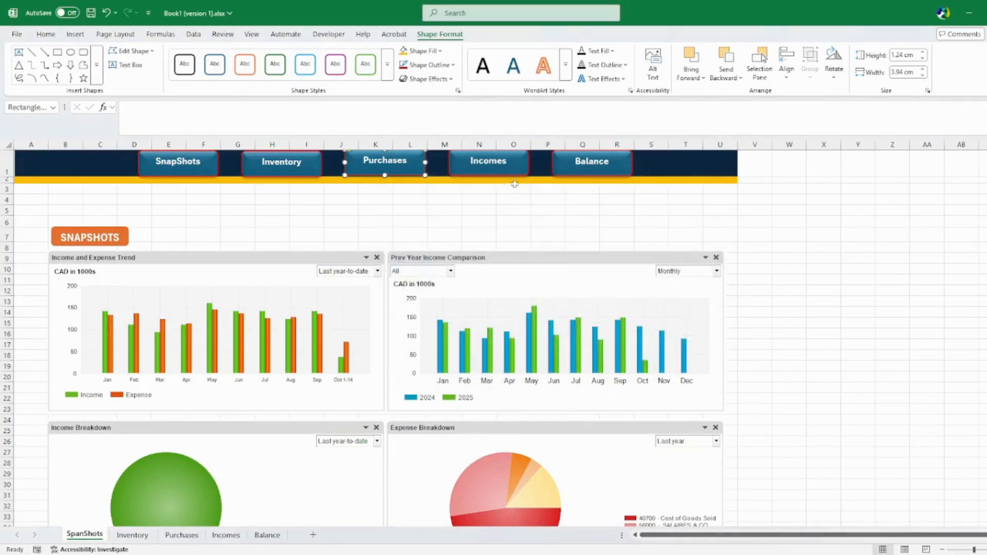
- Link the Incomes button to cell A1 of the Incomes sheet in this workbook
{"action": "left_click", "coordinate": [502, 161]}
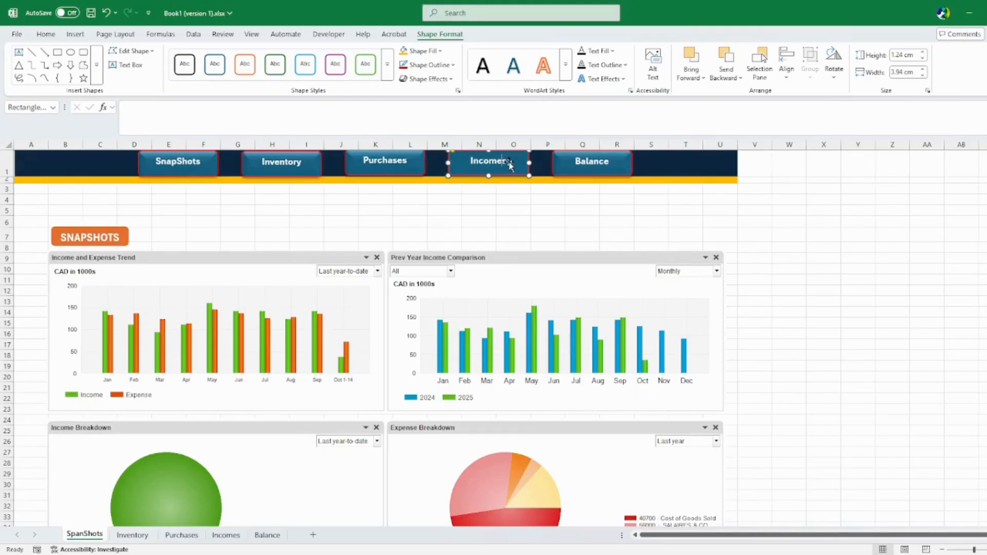
{"action": "right_click", "coordinate": [508, 162]}
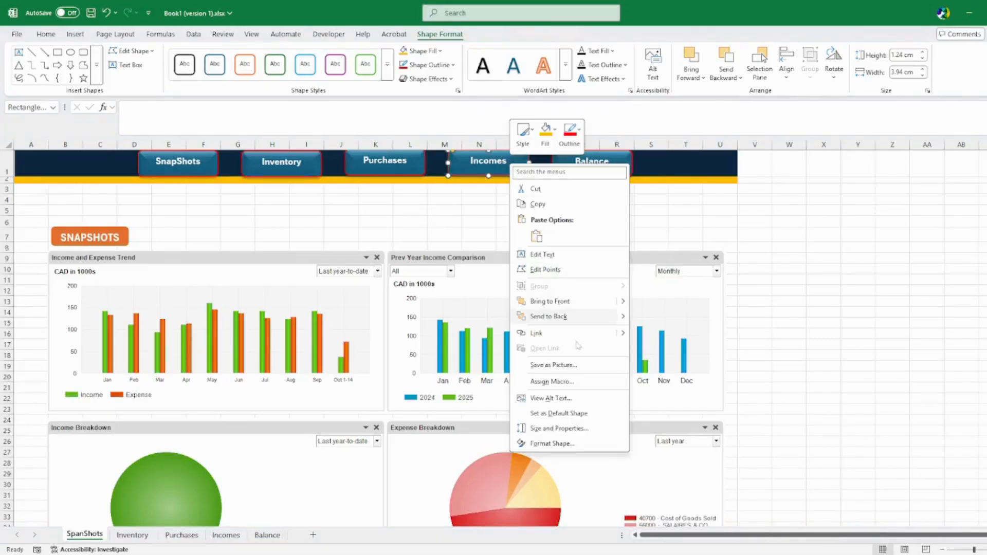
{"action": "left_click", "coordinate": [571, 335]}
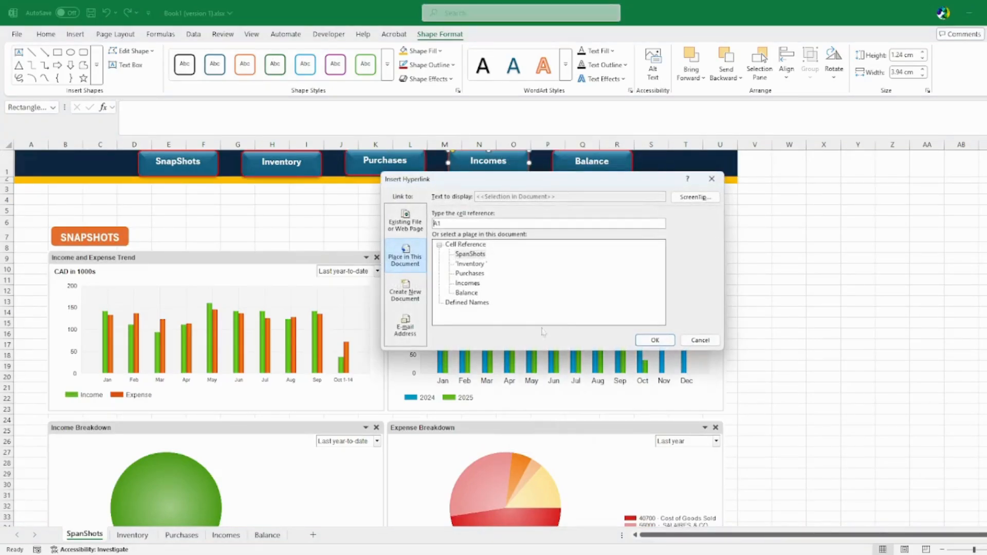
{"action": "left_click", "coordinate": [477, 284]}
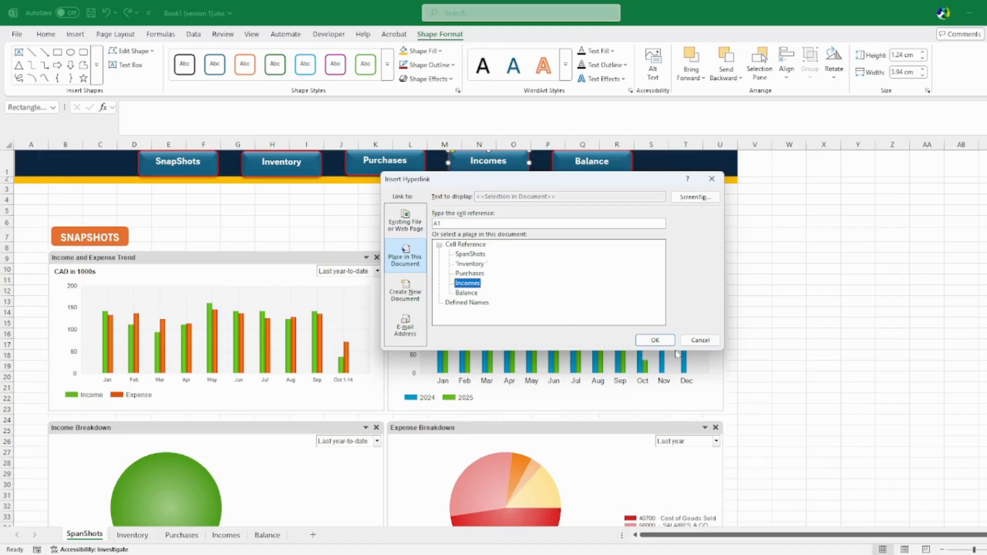
{"action": "left_click", "coordinate": [654, 340]}
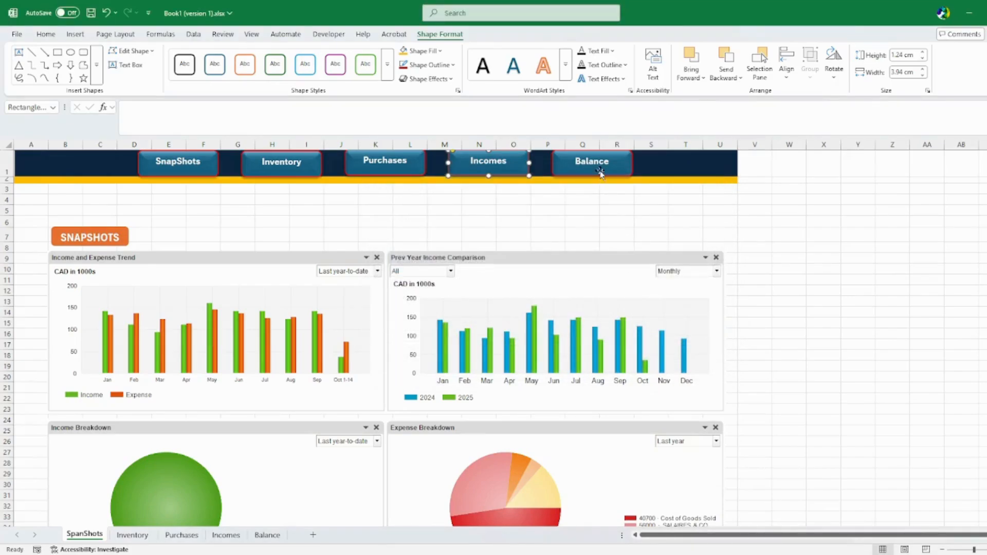
- Link the Balance button to cell A1 of the Balance sheet in this workbook
{"action": "left_click", "coordinate": [600, 173]}
{"action": "right_click", "coordinate": [600, 171]}
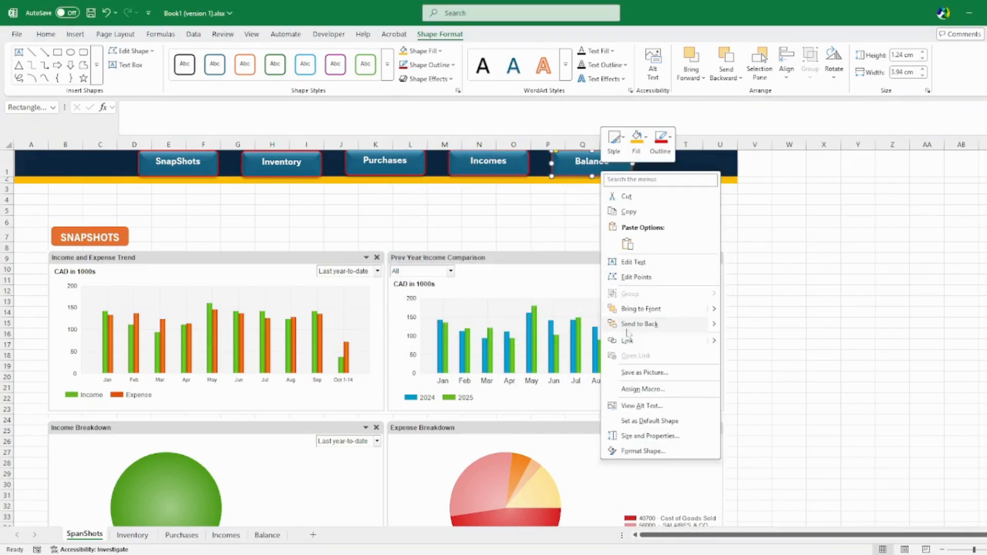
{"action": "left_click", "coordinate": [633, 345]}
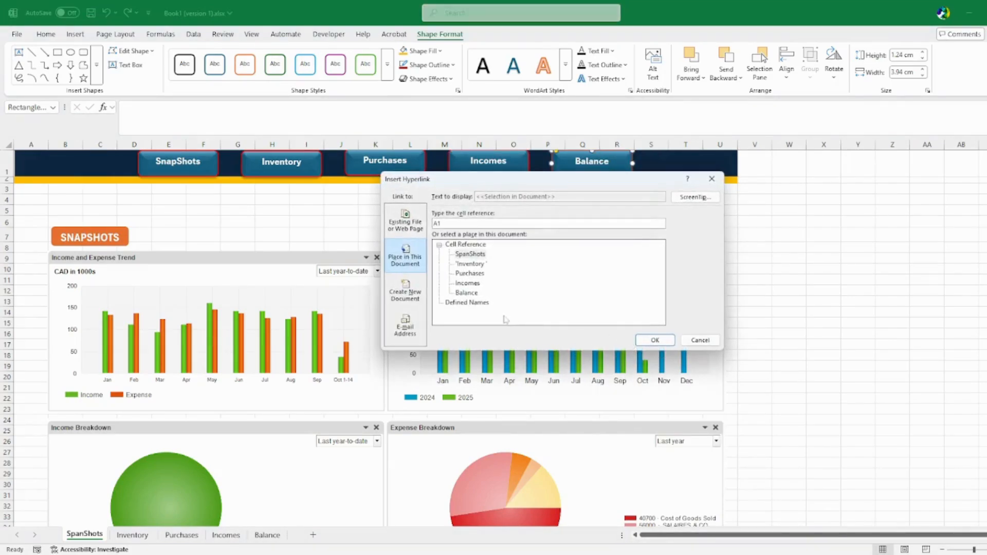
{"action": "left_click", "coordinate": [465, 292]}
{"action": "left_click", "coordinate": [654, 339]}
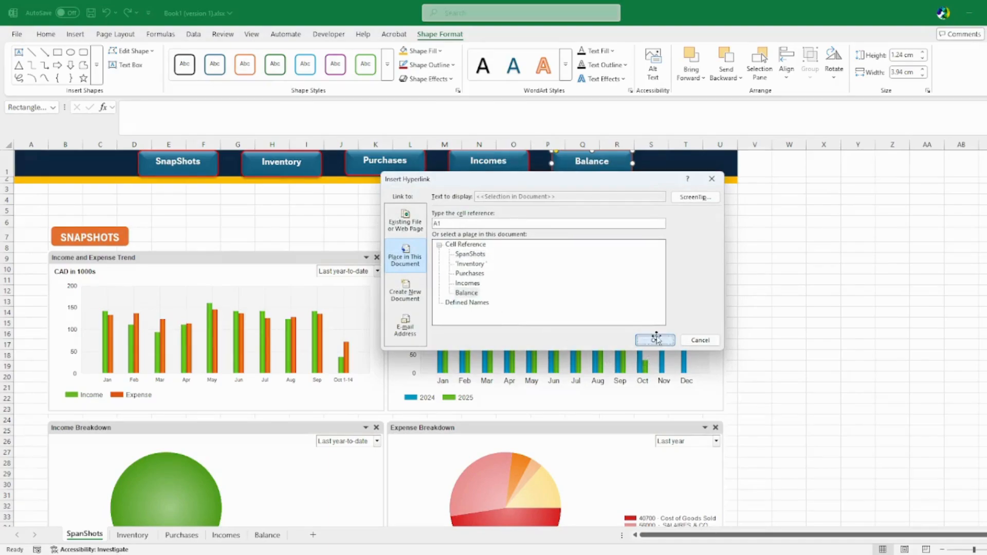
{"action": "left_click", "coordinate": [794, 290]}
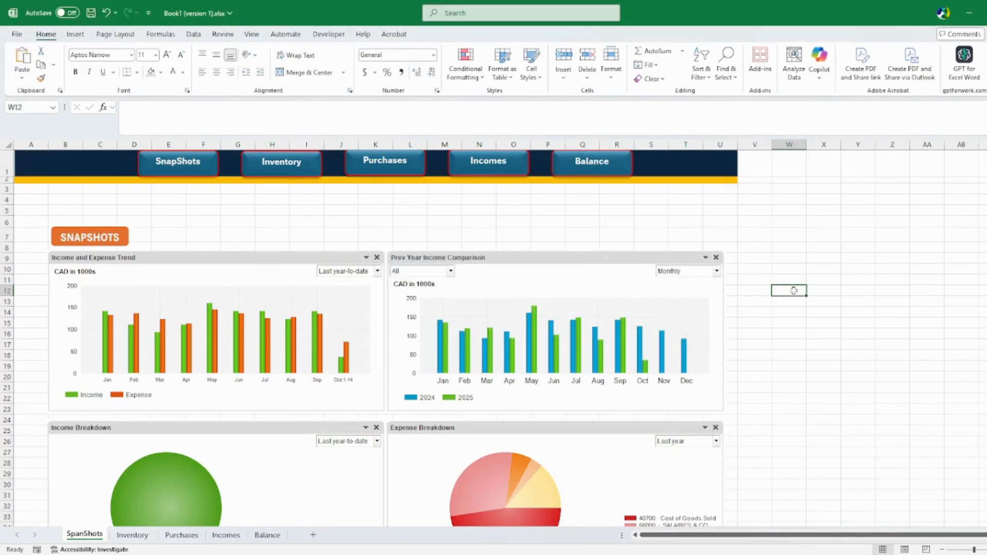
- Copy the dark header bar with its five navigation buttons from the SpanShots sheet to cell A1 of the Inventory sheet
{"action": "left_click", "coordinate": [82, 165]}
{"action": "left_click", "coordinate": [164, 160], "text": "ctrl"}
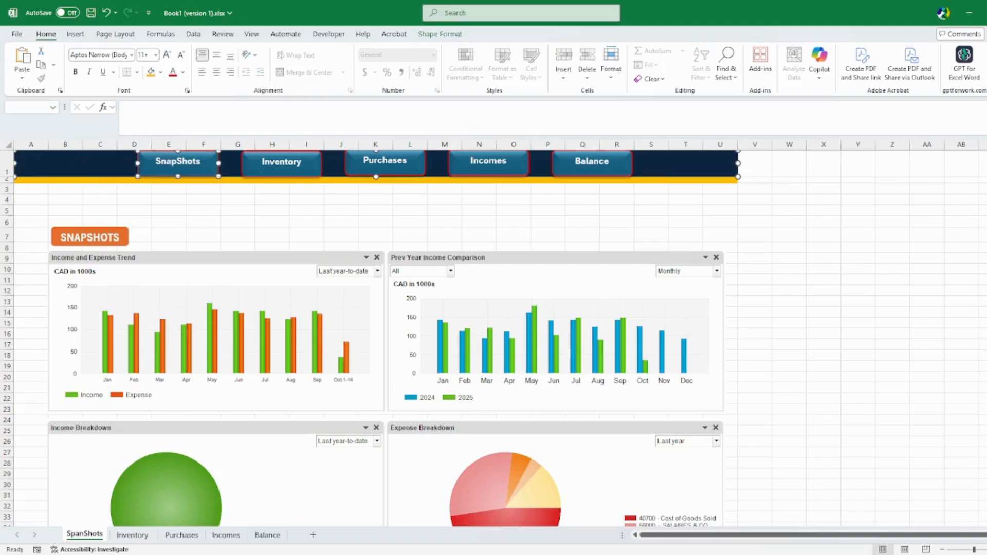
{"action": "left_click", "coordinate": [308, 165], "text": "ctrl"}
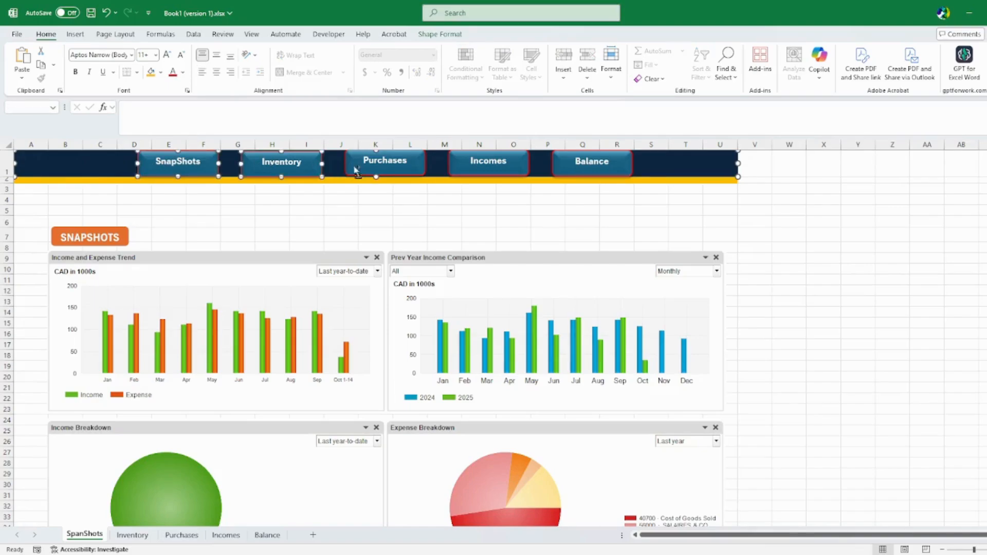
{"action": "left_click", "coordinate": [458, 166], "text": "ctrl"}
{"action": "left_click", "coordinate": [566, 166], "text": "ctrl"}
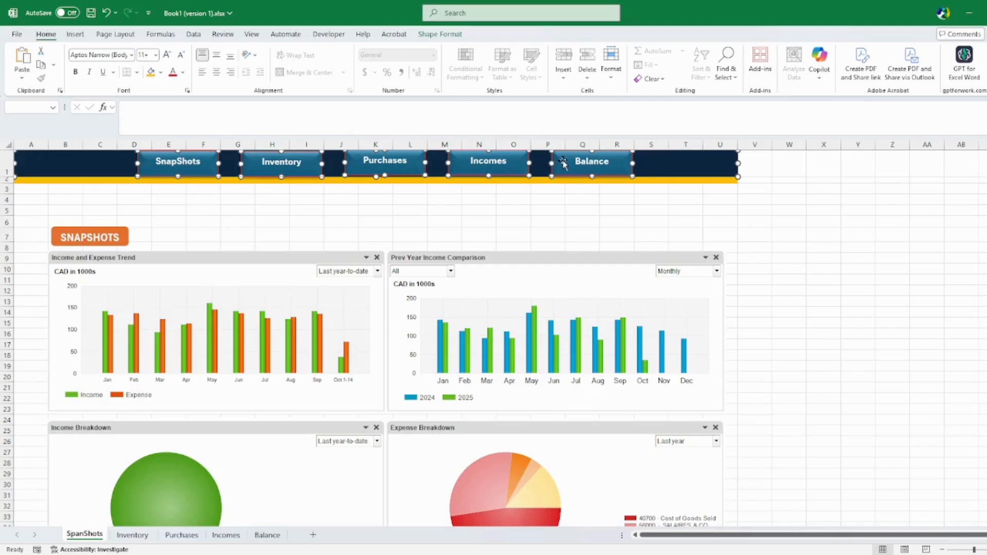
{"action": "left_click", "coordinate": [132, 535]}
{"action": "left_click", "coordinate": [24, 156]}
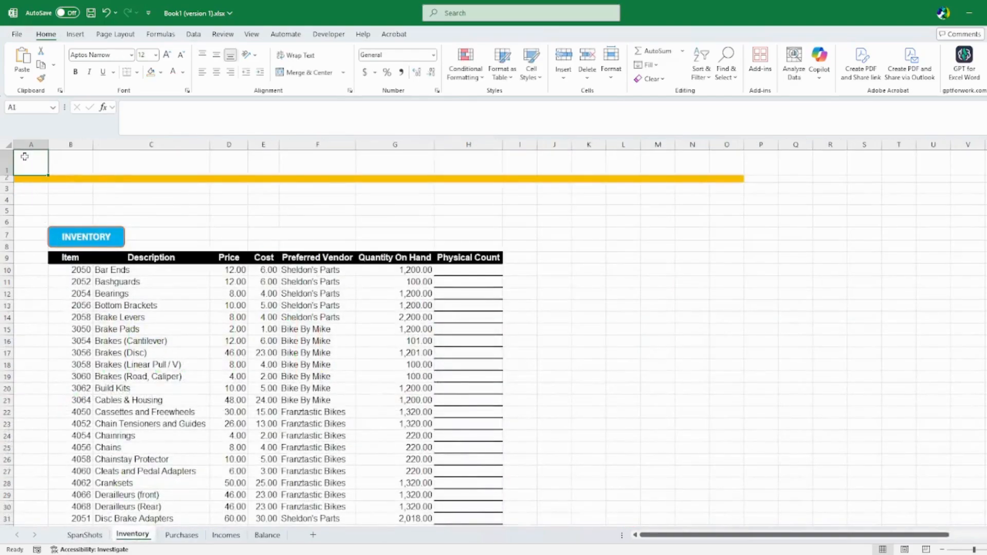
{"action": "key", "text": "ctrl+v"}
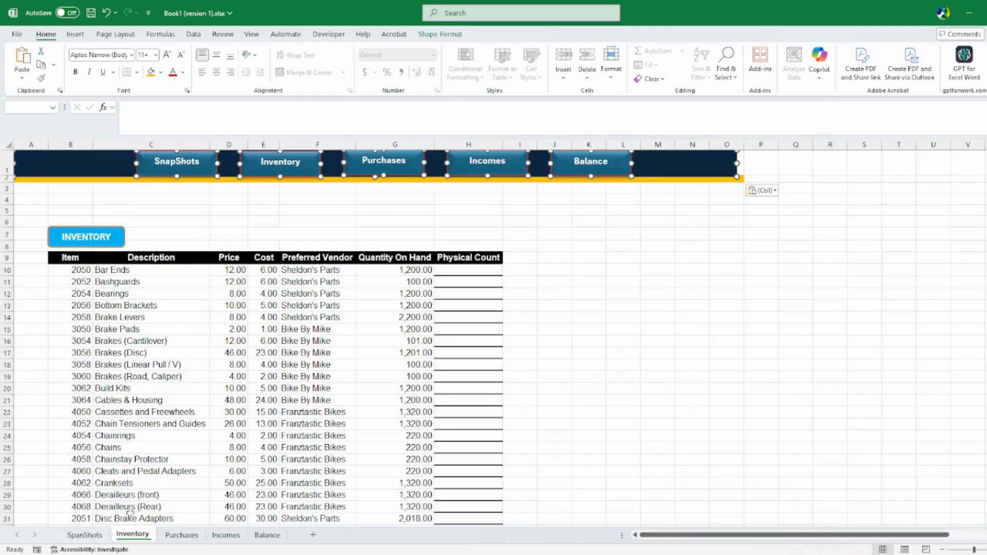
- Paste the copied header bar and buttons at cell A1 of the Purchases sheet
{"action": "left_click", "coordinate": [174, 537]}
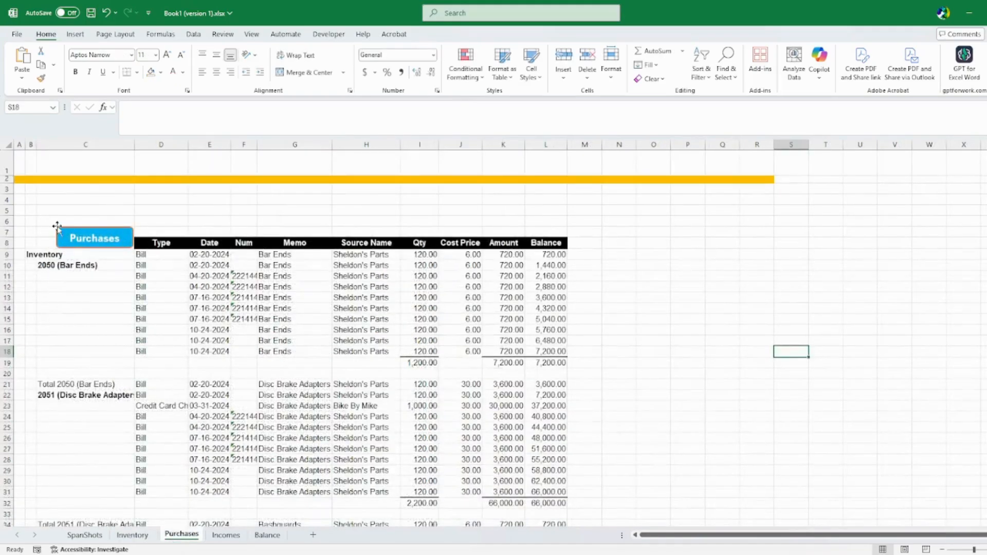
{"action": "left_click", "coordinate": [18, 154]}
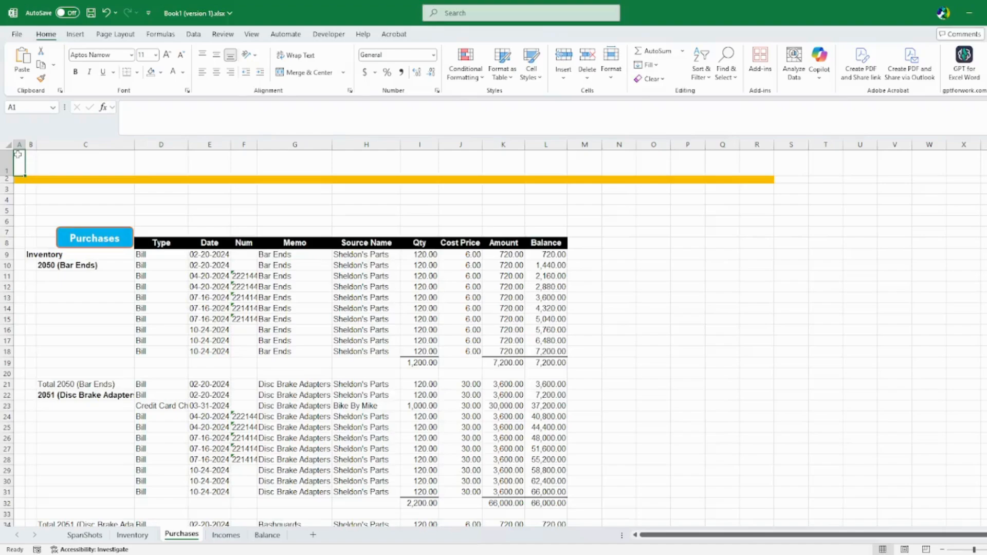
{"action": "key", "text": "ctrl+v"}
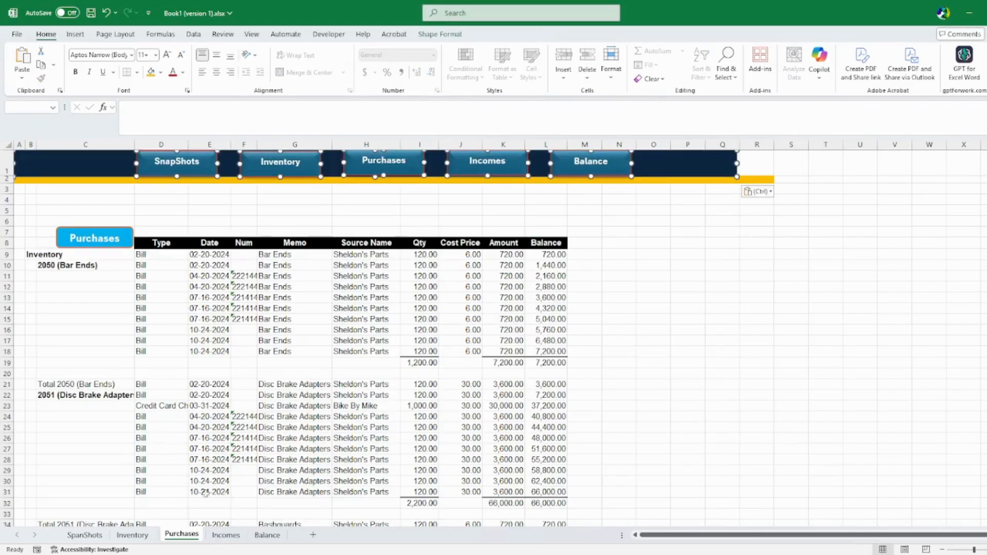
- Paste the copied header bar and buttons at cell A1 of the Incomes sheet
{"action": "left_click", "coordinate": [227, 535]}
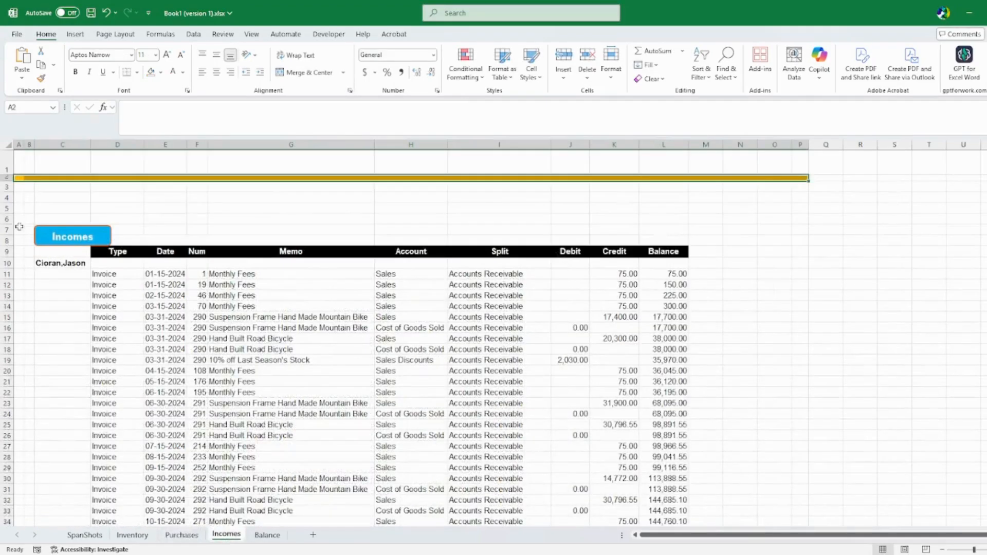
{"action": "left_click", "coordinate": [18, 160]}
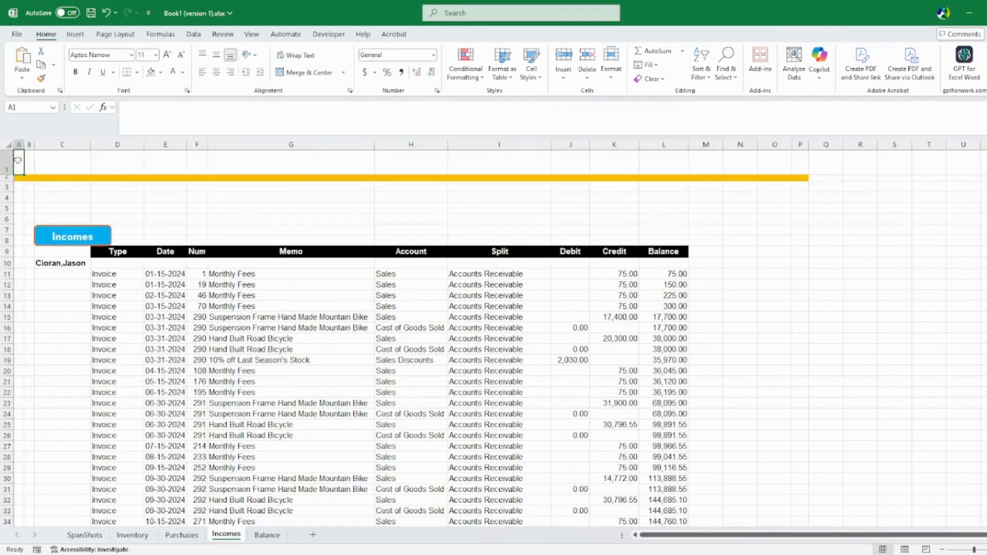
{"action": "key", "text": "ctrl+v"}
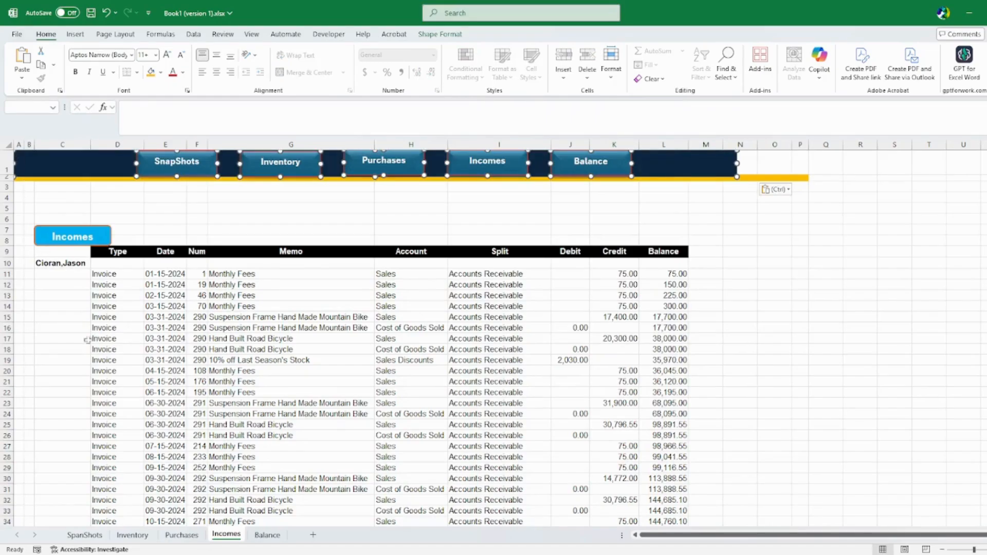
- Paste the copied header bar and buttons at cell A1 of the Balance sheet and deselect them
{"action": "left_click", "coordinate": [264, 538]}
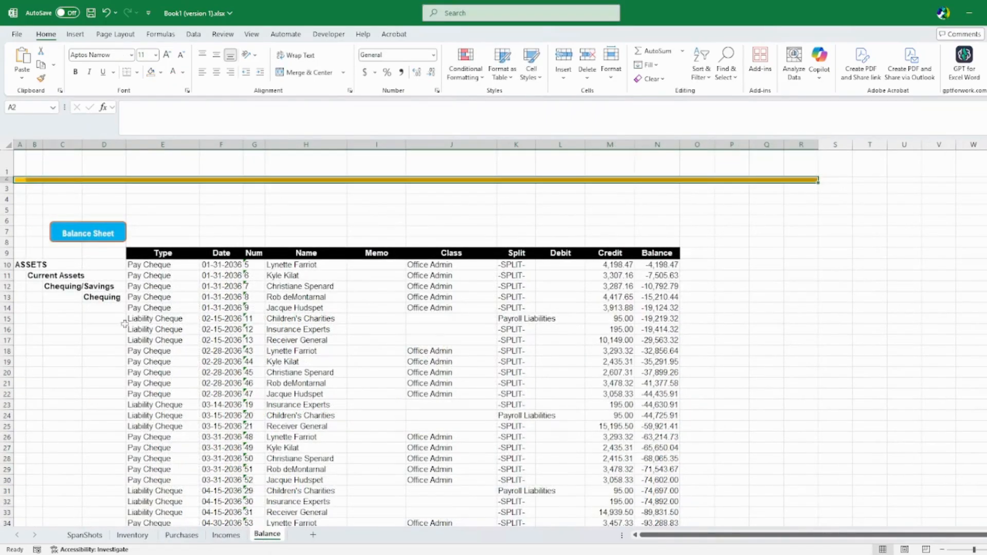
{"action": "left_click", "coordinate": [19, 164]}
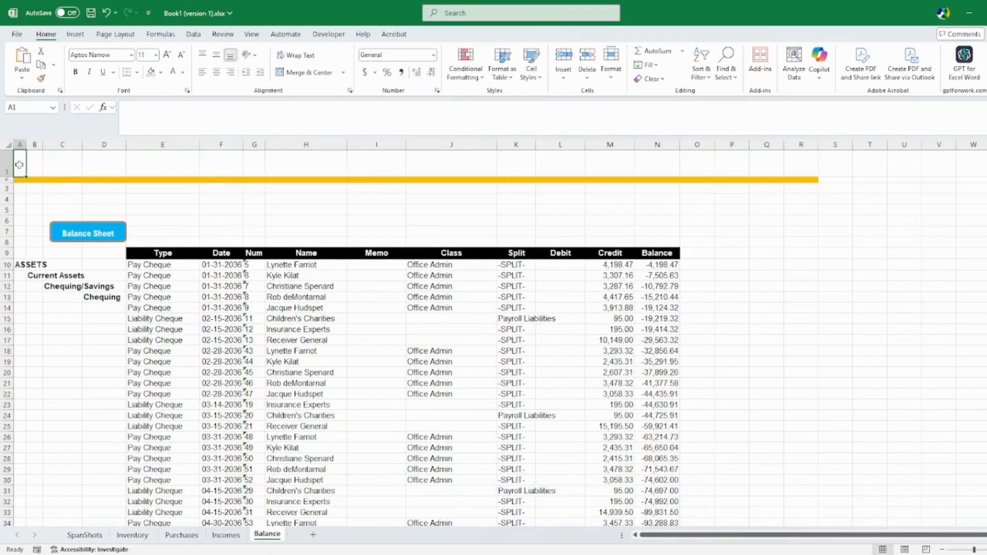
{"action": "key", "text": "ctrl+v"}
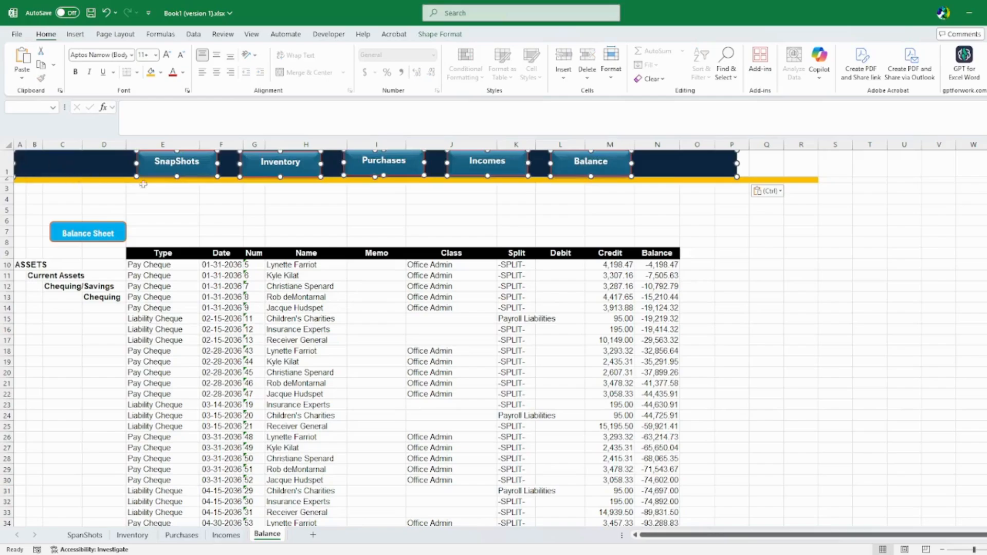
{"action": "left_click", "coordinate": [414, 219]}
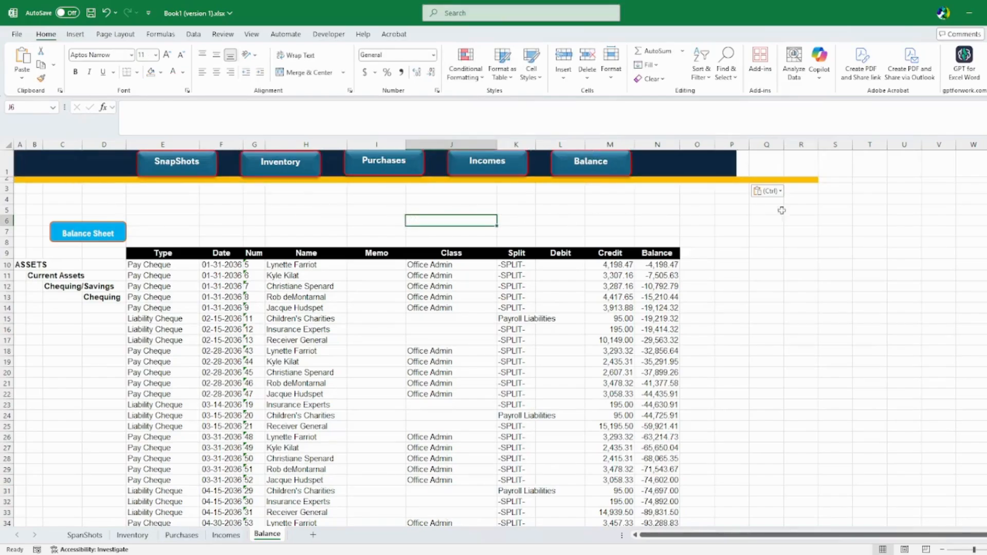
- Look through the SpanShots and Inventory sheets and test the header's Inventory, Purchases, Incomes and Balance buttons in turn
{"action": "scroll", "coordinate": [305, 331], "scroll_direction": "down", "scroll_amount": 6}
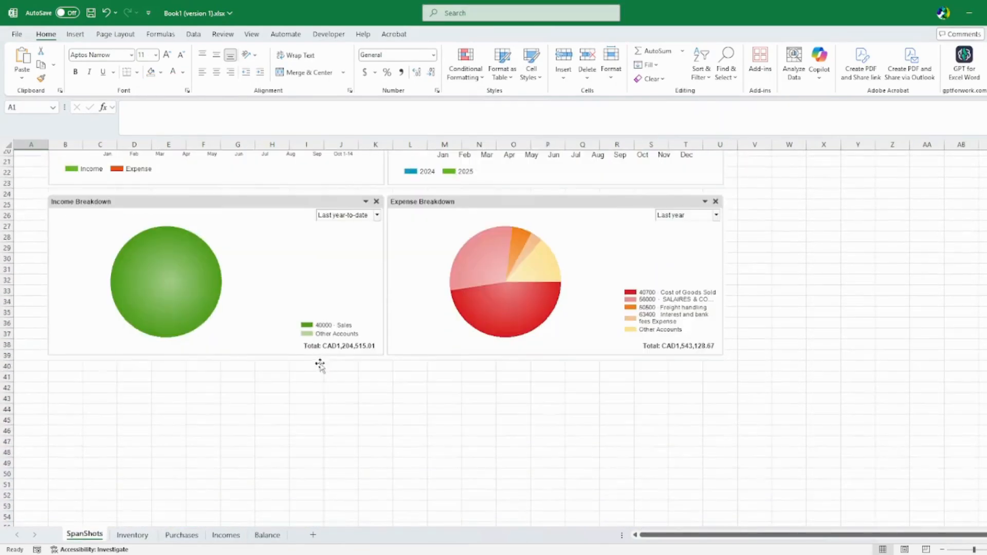
{"action": "scroll", "coordinate": [323, 360], "scroll_direction": "up", "scroll_amount": 7}
{"action": "left_click", "coordinate": [277, 168]}
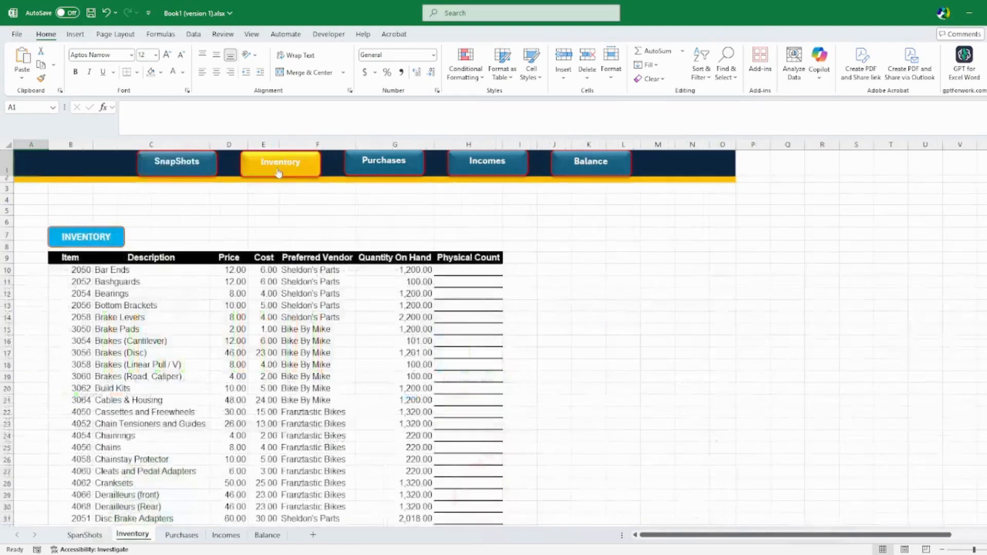
{"action": "scroll", "coordinate": [297, 322], "scroll_direction": "down", "scroll_amount": 4}
{"action": "scroll", "coordinate": [297, 322], "scroll_direction": "down", "scroll_amount": 8}
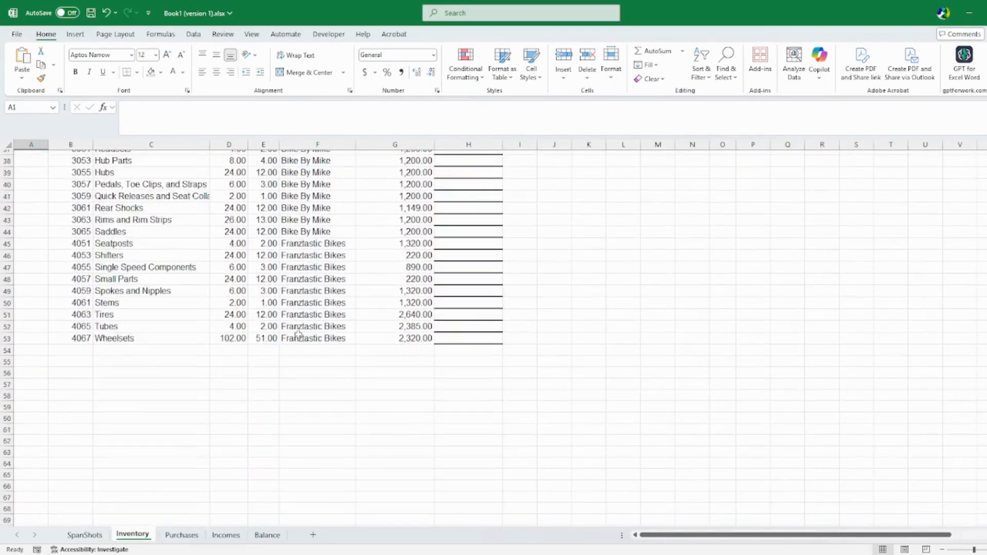
{"action": "scroll", "coordinate": [295, 334], "scroll_direction": "up", "scroll_amount": 12}
{"action": "scroll", "coordinate": [298, 332], "scroll_direction": "up", "scroll_amount": 1}
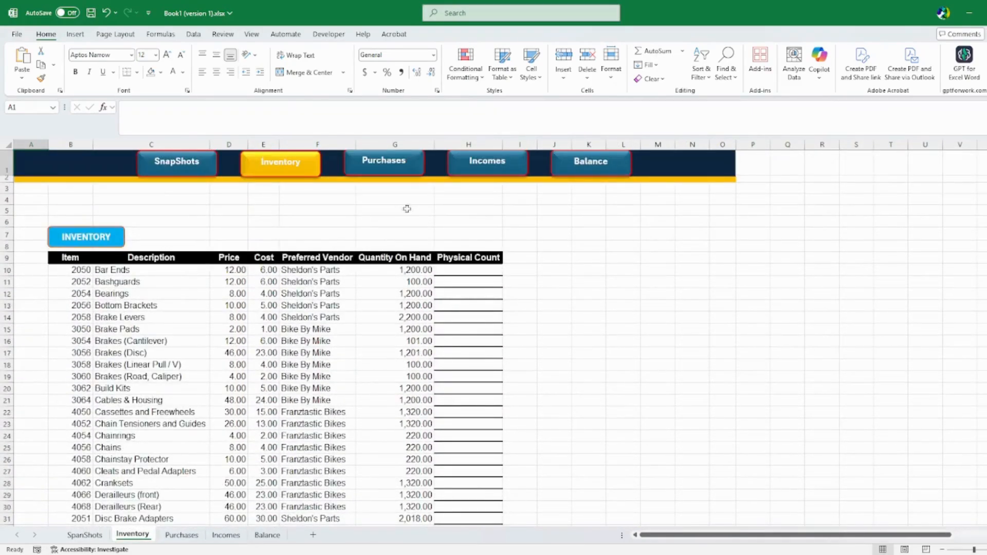
{"action": "left_click", "coordinate": [399, 170]}
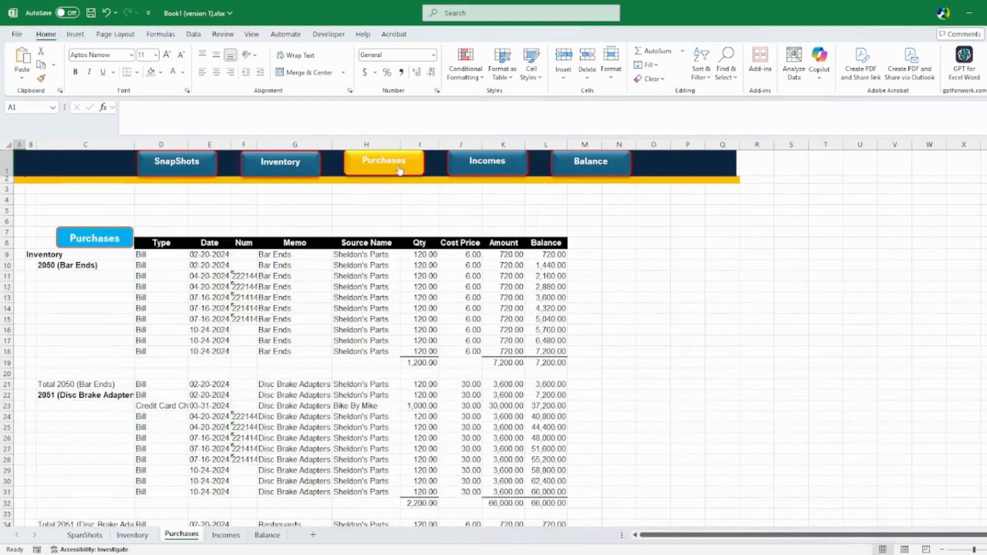
{"action": "left_click", "coordinate": [481, 170]}
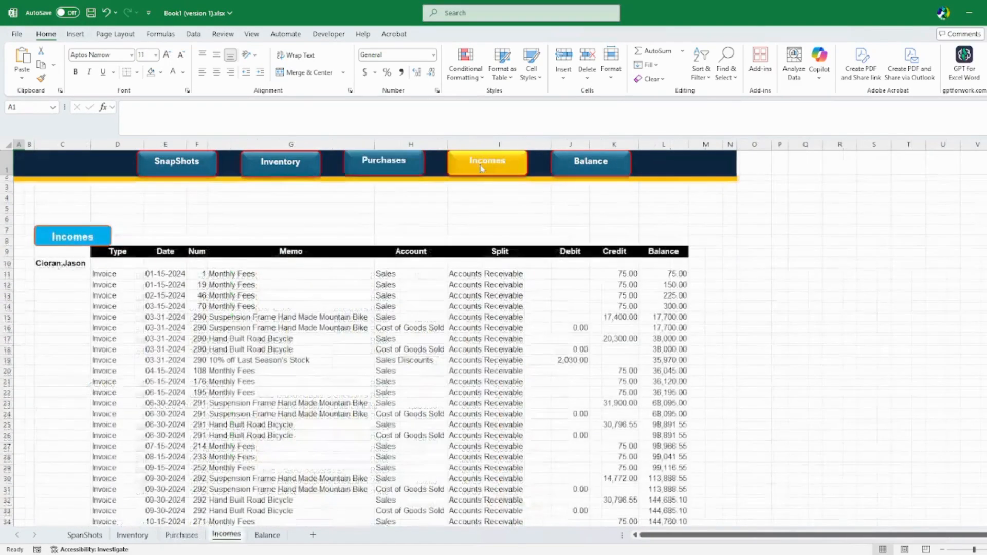
{"action": "left_click", "coordinate": [591, 165]}
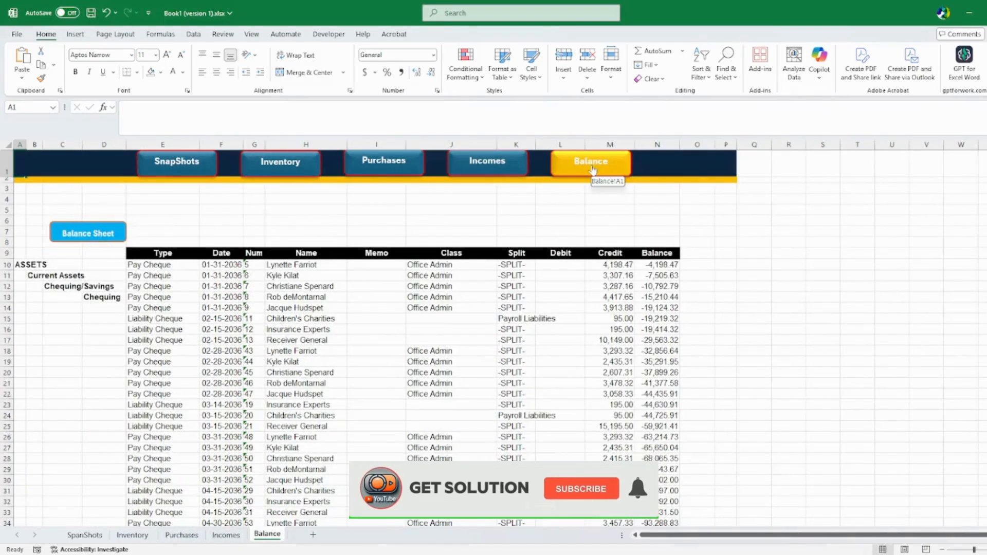
- Retest the header links by visiting Purchases, Balance, SnapShots, Inventory, Purchases and Incomes, looking through the Balance sheet's rows on the way
{"action": "left_click", "coordinate": [421, 168]}
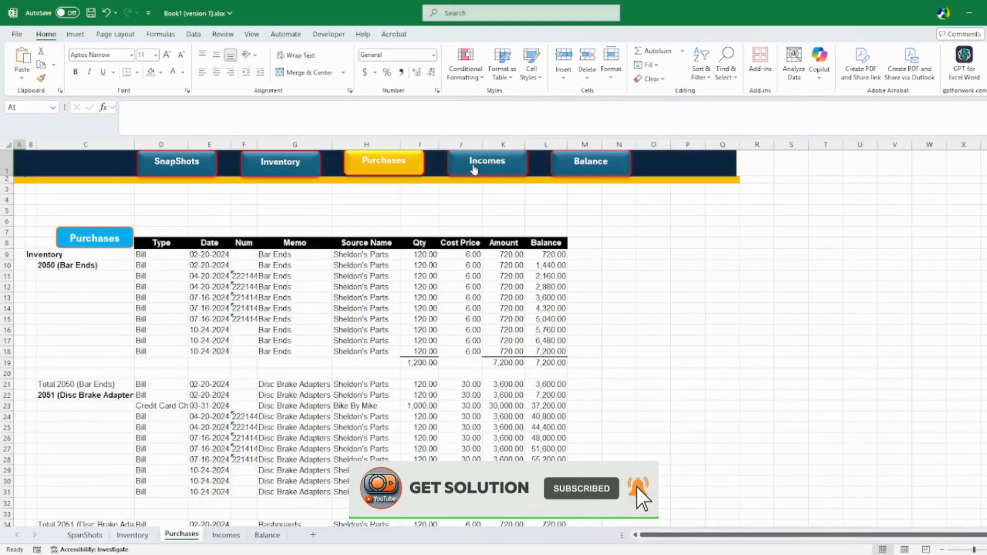
{"action": "left_click", "coordinate": [591, 162]}
{"action": "scroll", "coordinate": [486, 337], "scroll_direction": "down", "scroll_amount": 5}
{"action": "scroll", "coordinate": [485, 338], "scroll_direction": "down", "scroll_amount": 10}
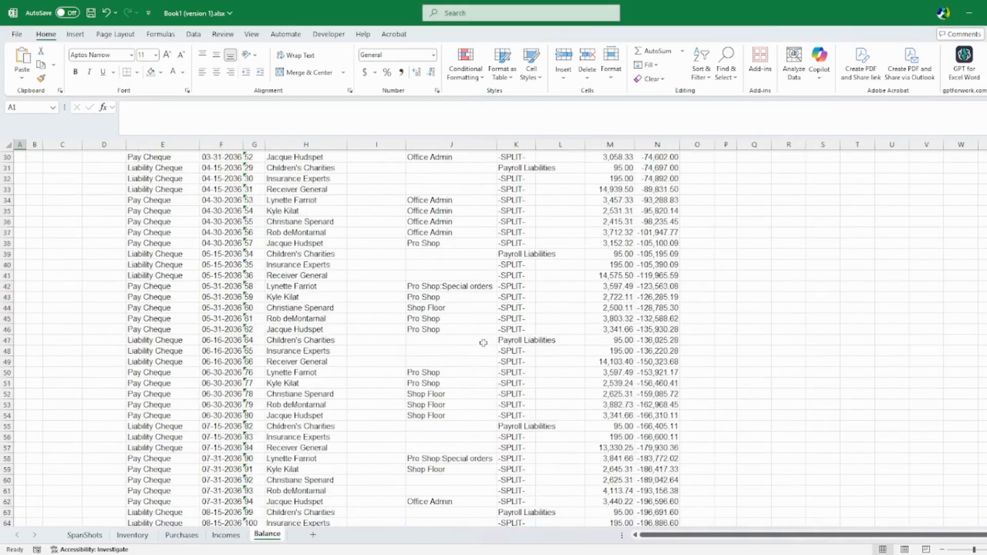
{"action": "scroll", "coordinate": [480, 347], "scroll_direction": "up", "scroll_amount": 15}
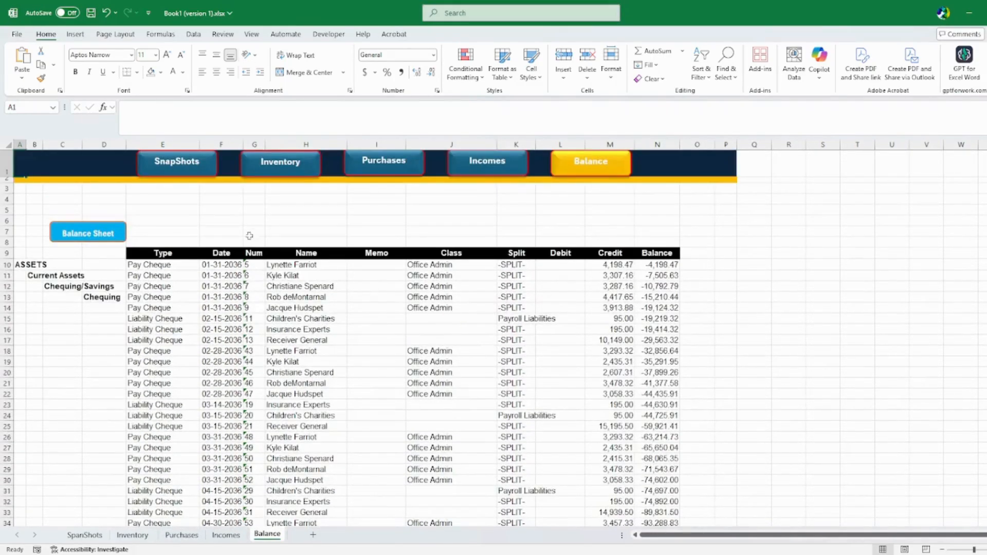
{"action": "left_click", "coordinate": [180, 169]}
{"action": "left_click", "coordinate": [267, 170]}
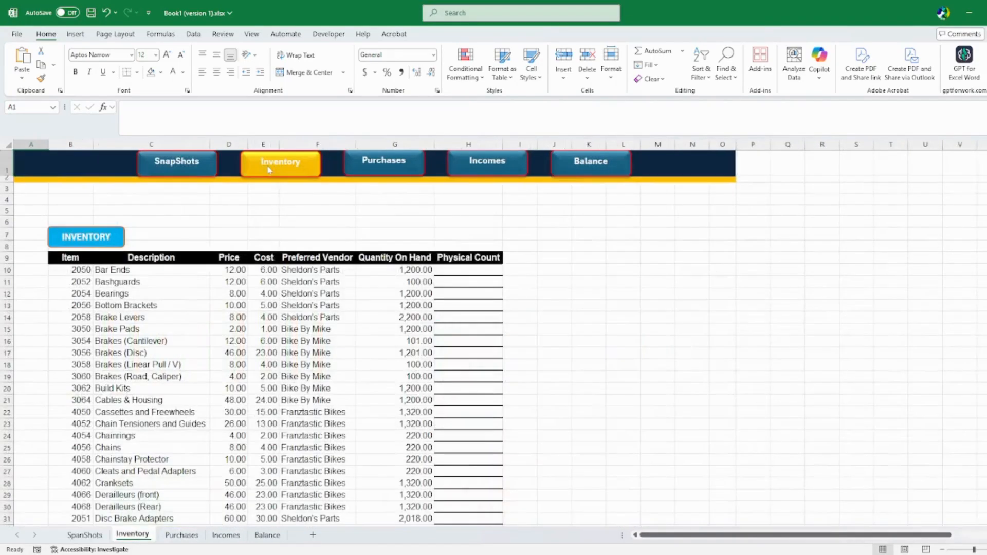
{"action": "left_click", "coordinate": [368, 169]}
{"action": "left_click", "coordinate": [473, 170]}
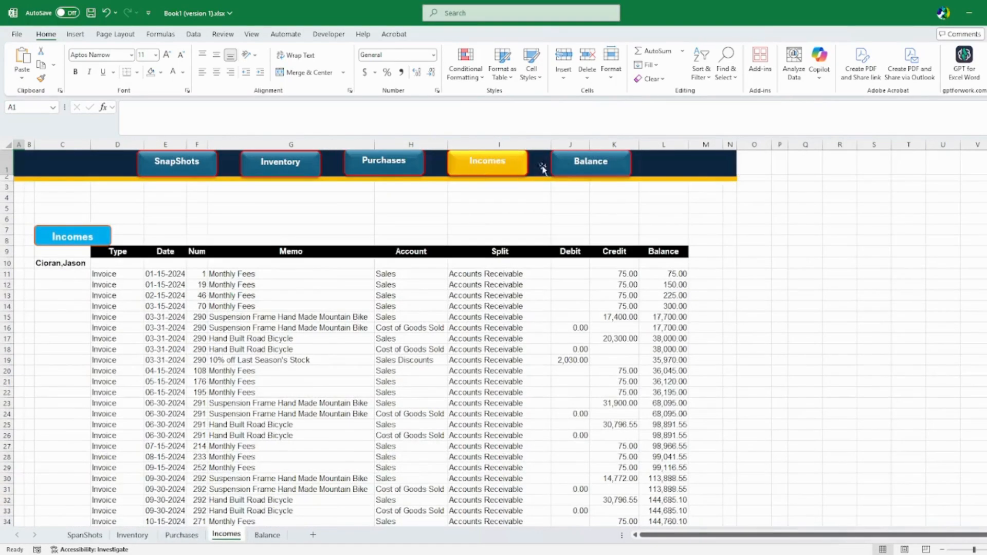